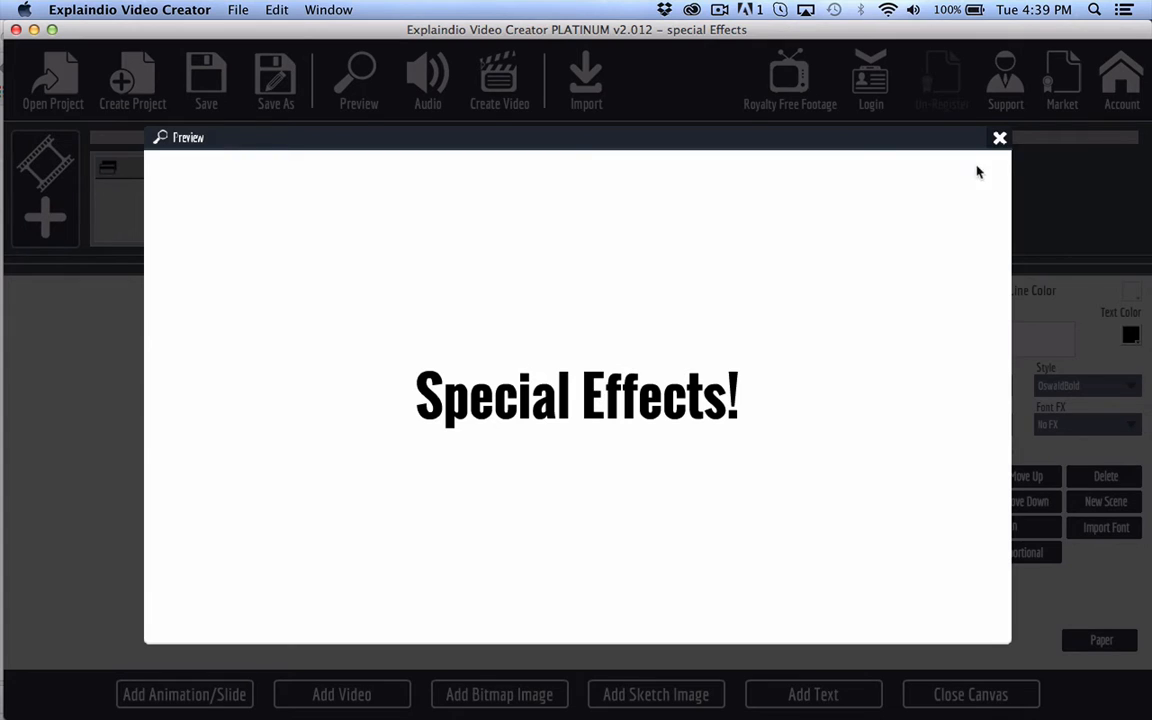
# Preview the project, replay it, and view the first scene's animated text on the canvas
pyautogui.click(999, 139)
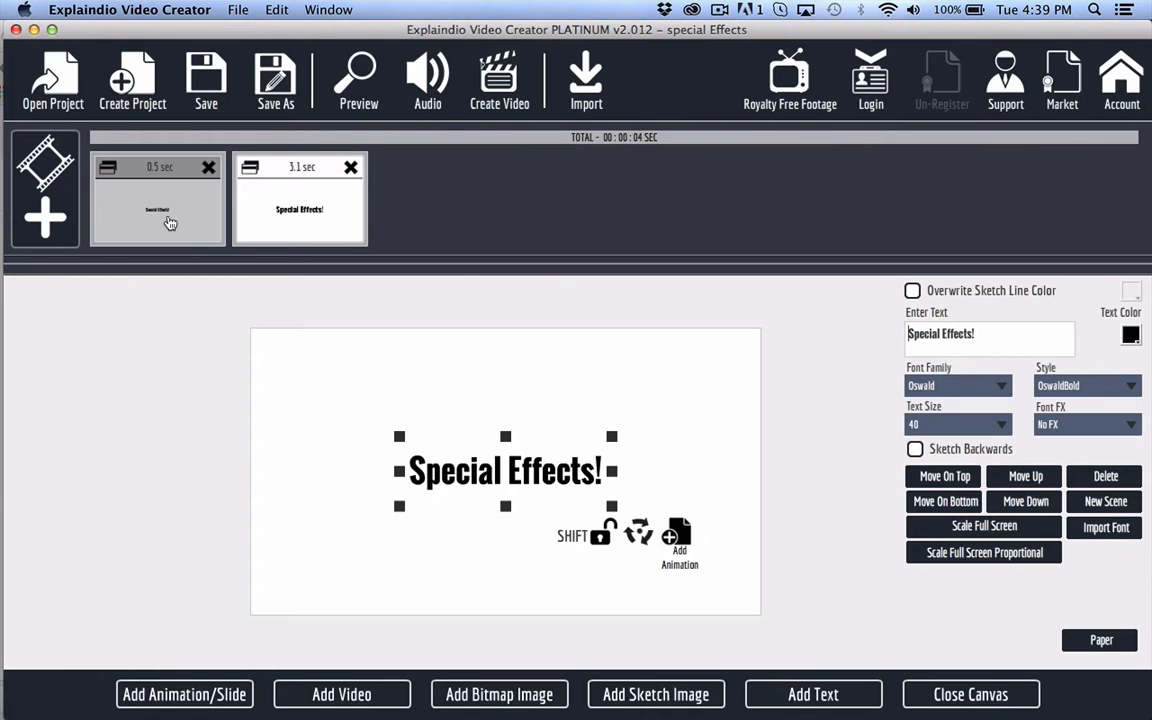
pyautogui.click(360, 96)
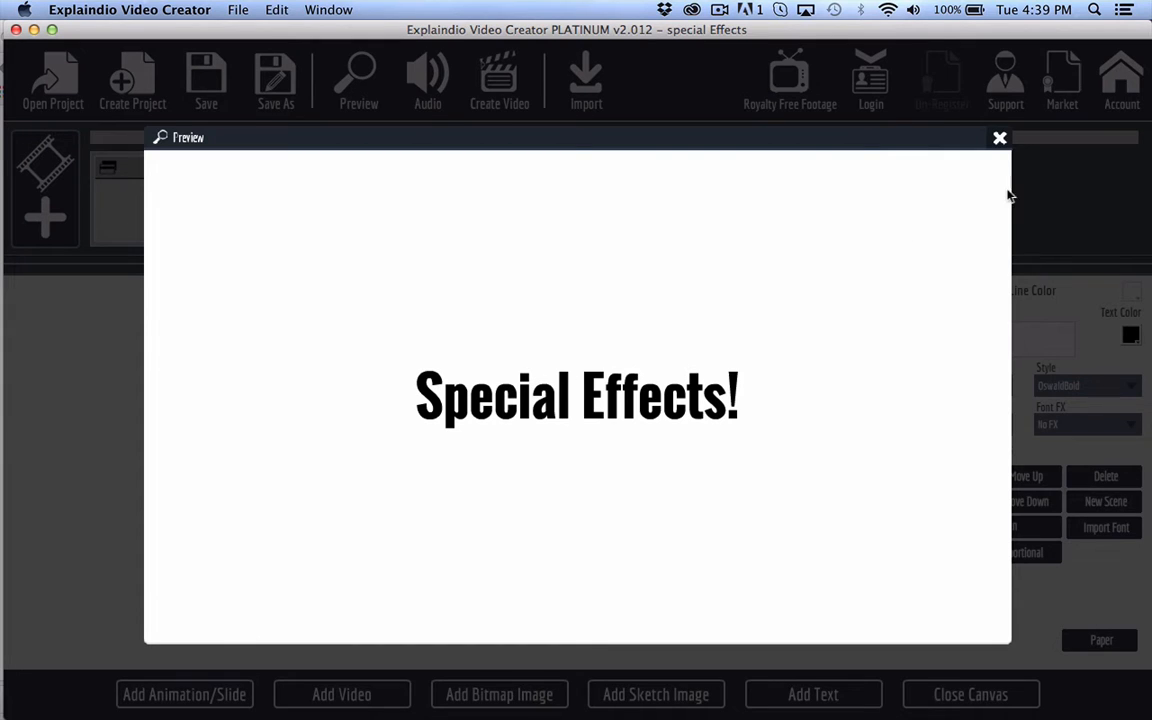
pyautogui.click(1004, 144)
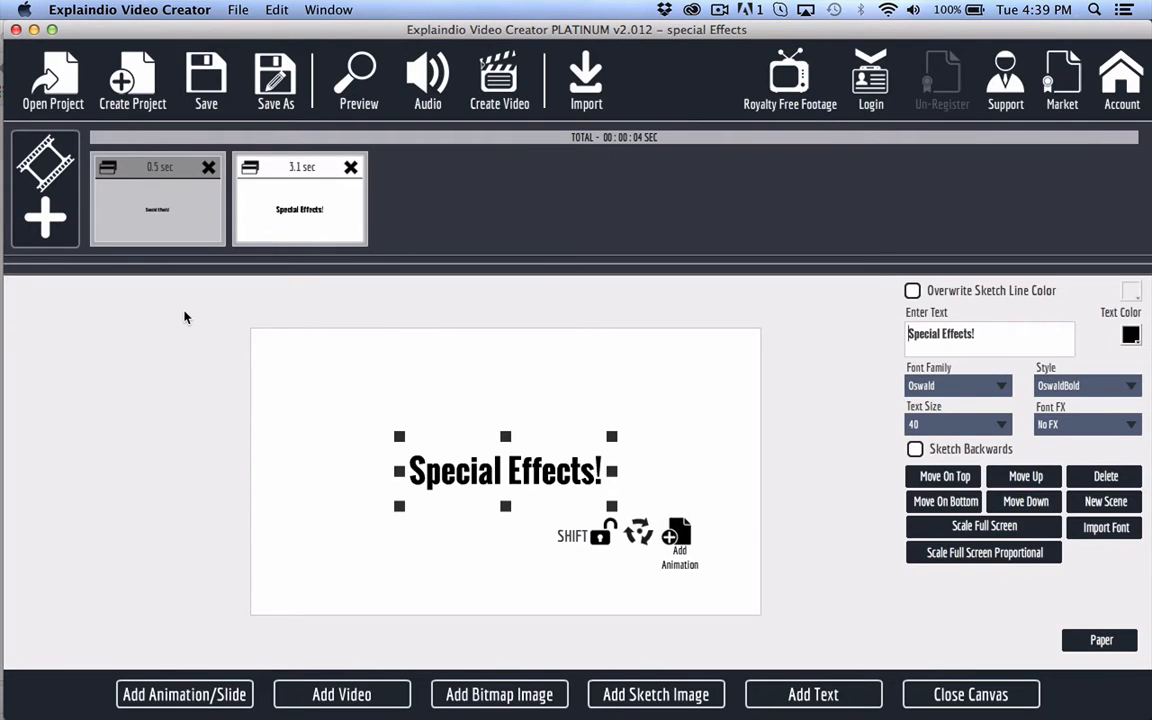
pyautogui.click(155, 232)
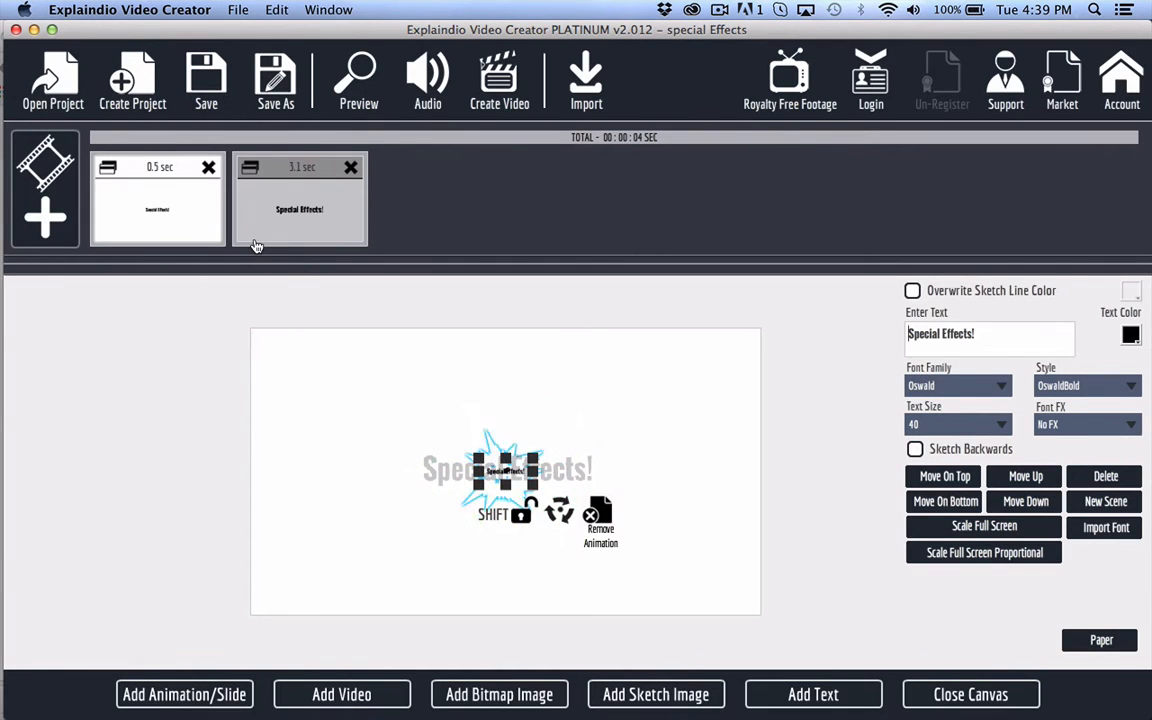
pyautogui.click(368, 80)
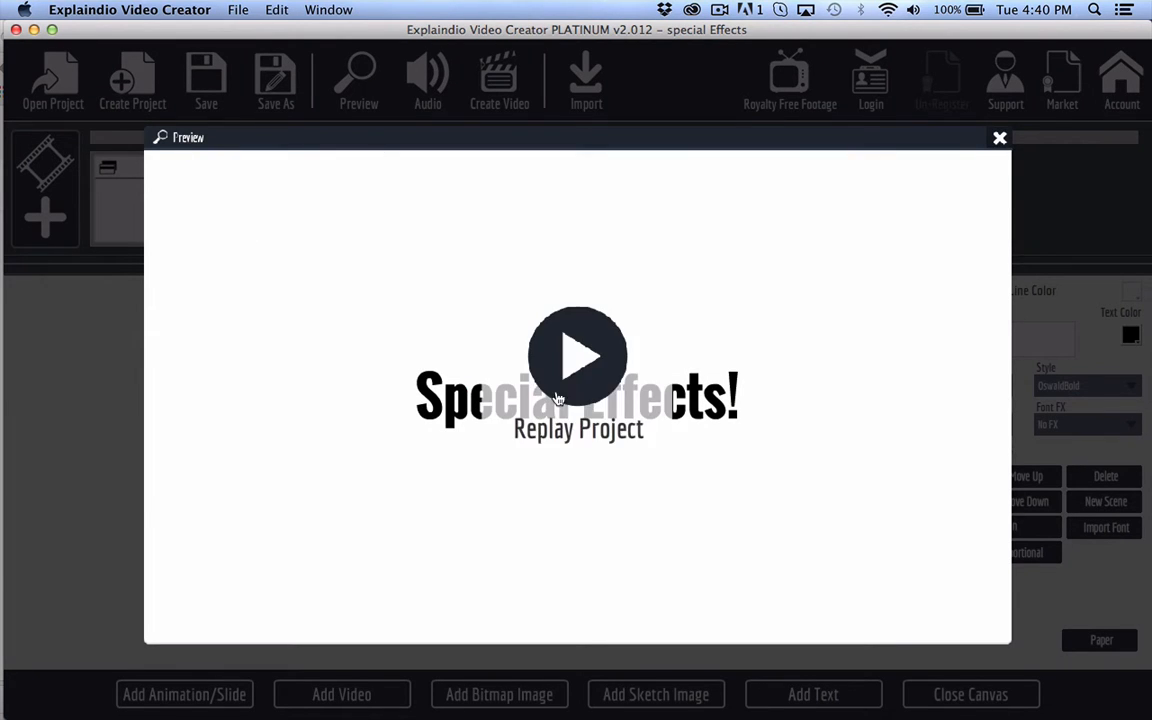
pyautogui.click(576, 358)
pyautogui.click(998, 140)
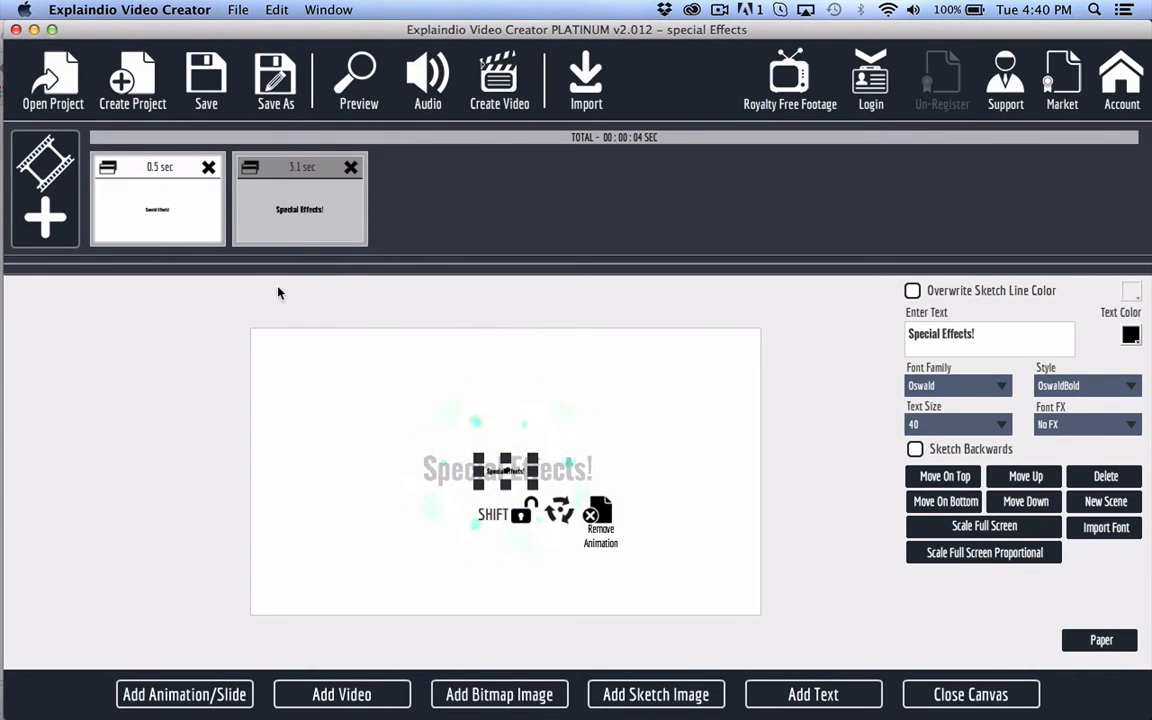
# Compare the second scene's text with the first scene's animated text on the canvas, finishing with the canvas closed
pyautogui.click(301, 236)
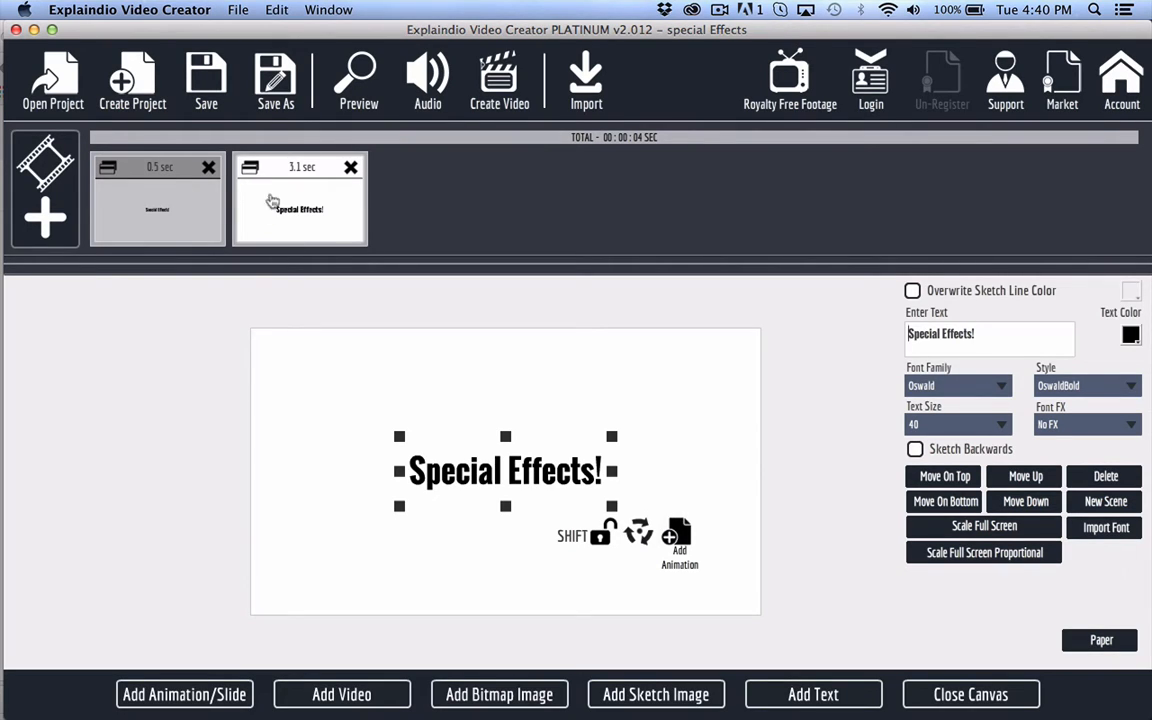
pyautogui.click(157, 182)
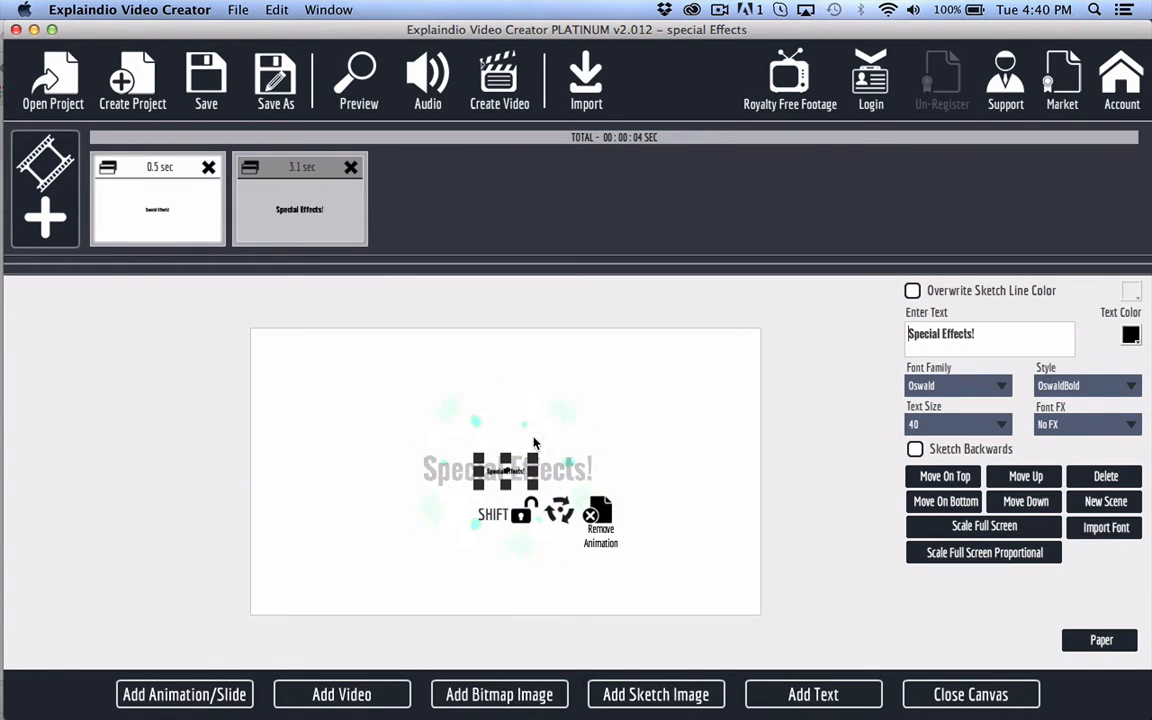
pyautogui.click(953, 705)
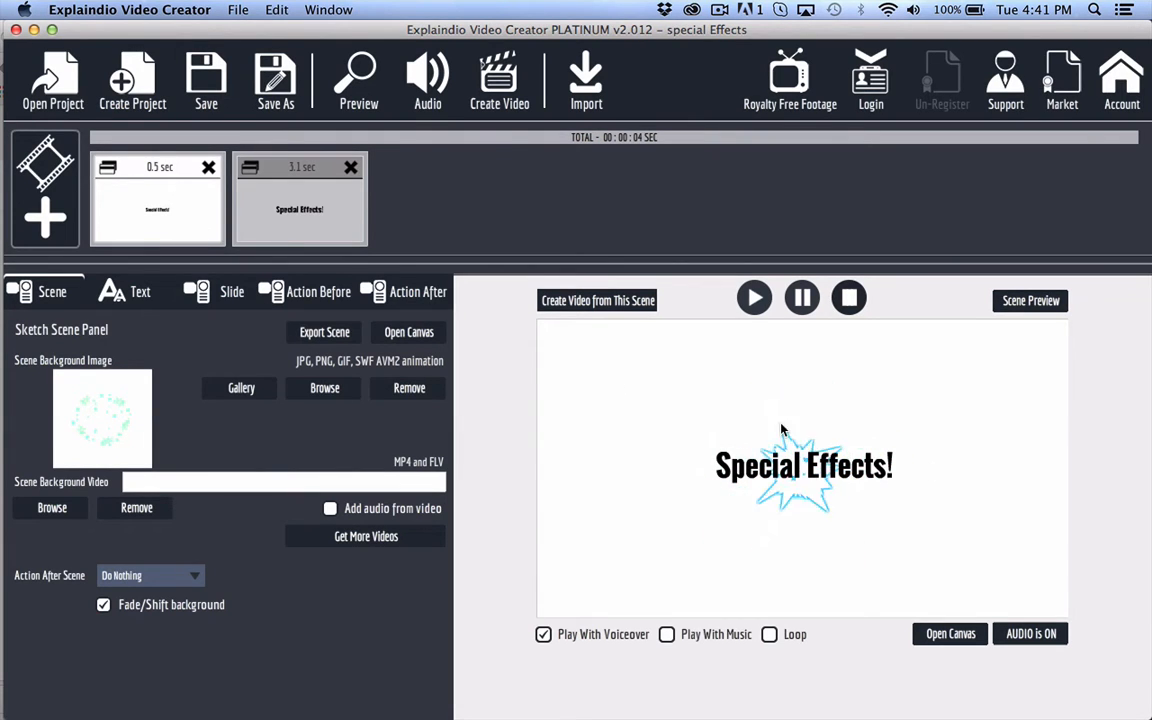
# Add a new blank canvas scene after the second scene
pyautogui.click(302, 218)
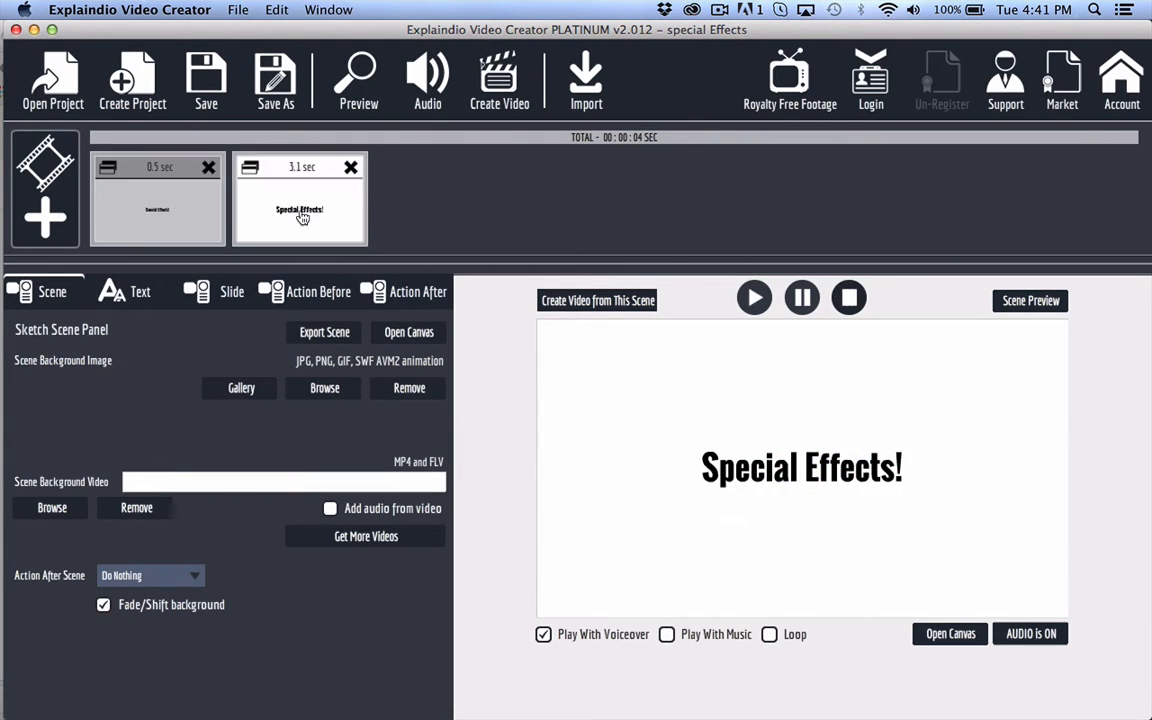
pyautogui.click(45, 217)
pyautogui.click(489, 393)
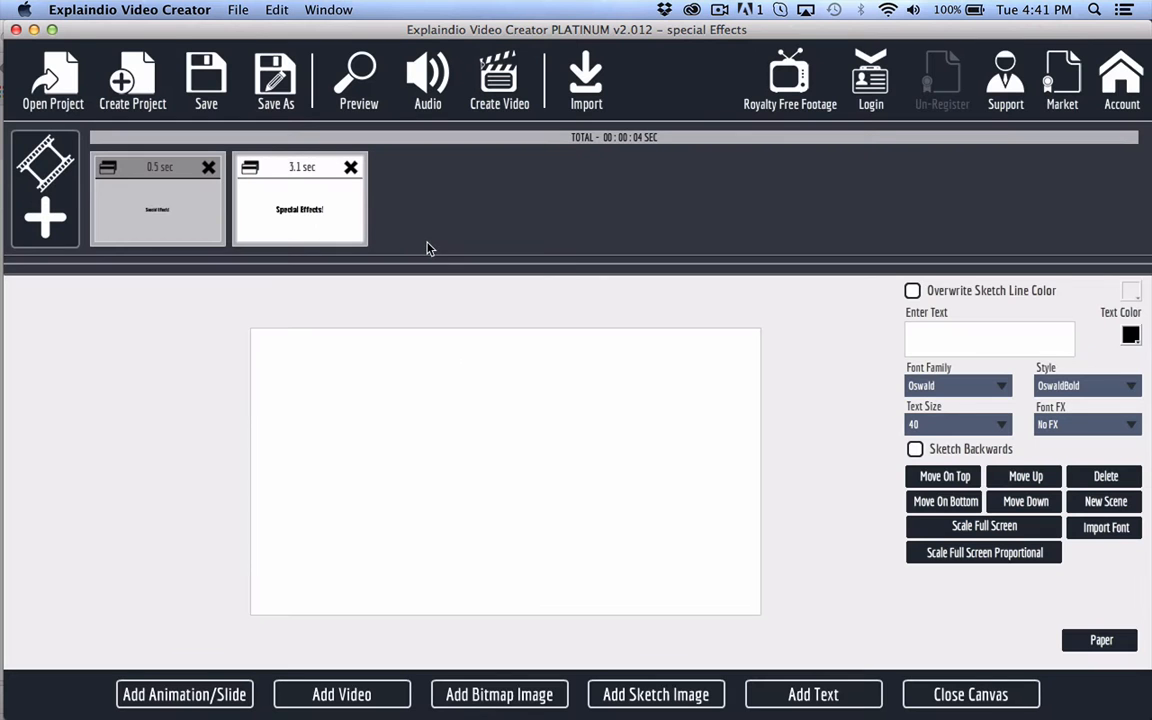
pyautogui.click(195, 700)
pyautogui.click(373, 388)
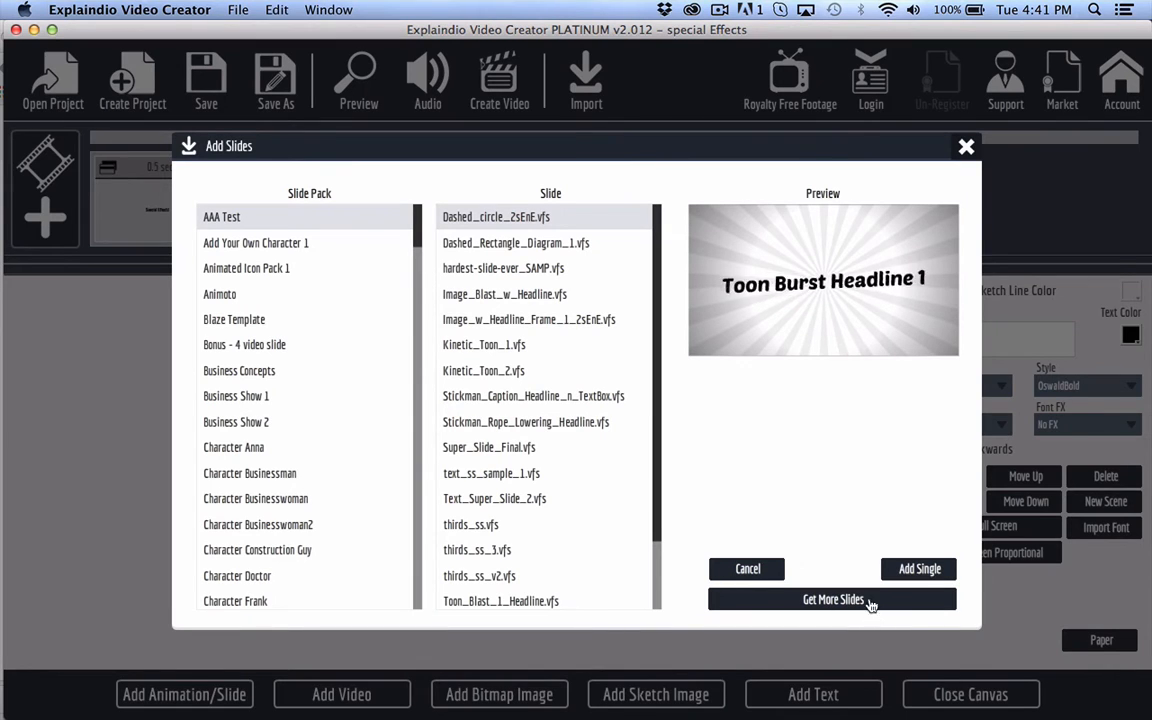
pyautogui.click(965, 152)
# Add the Flash animation sparkle_explosion_1.swf from the Animated Effects 49 folder to the new scene's canvas
pyautogui.click(244, 690)
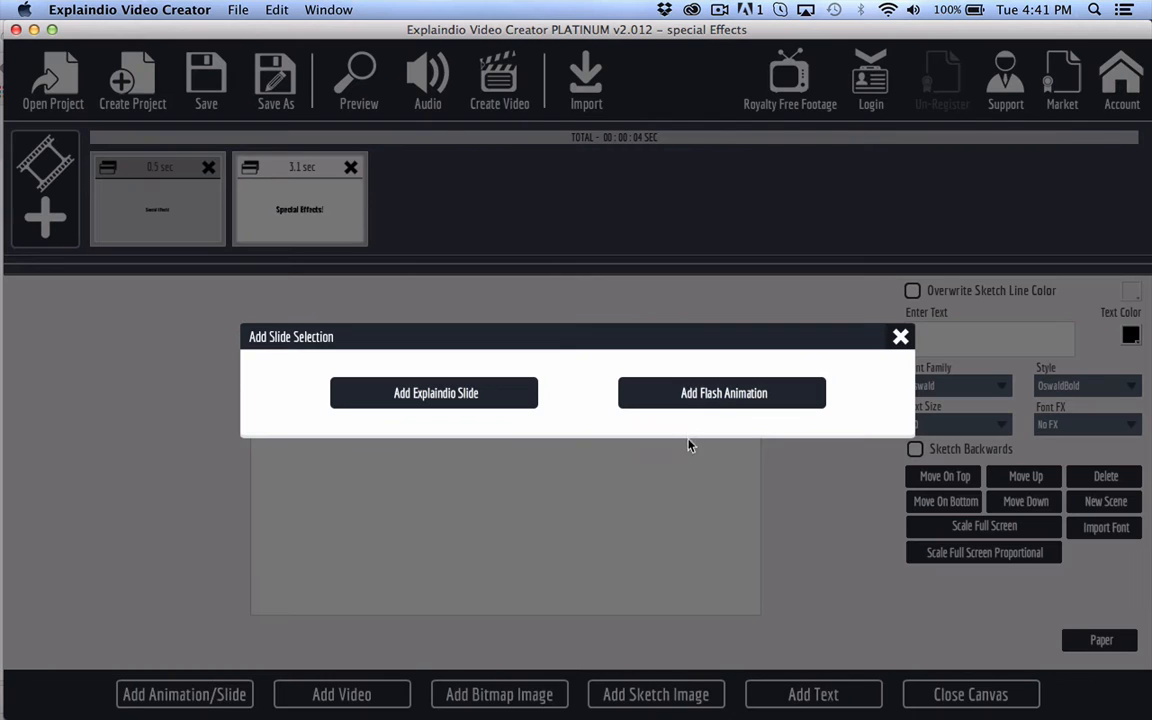
pyautogui.click(684, 393)
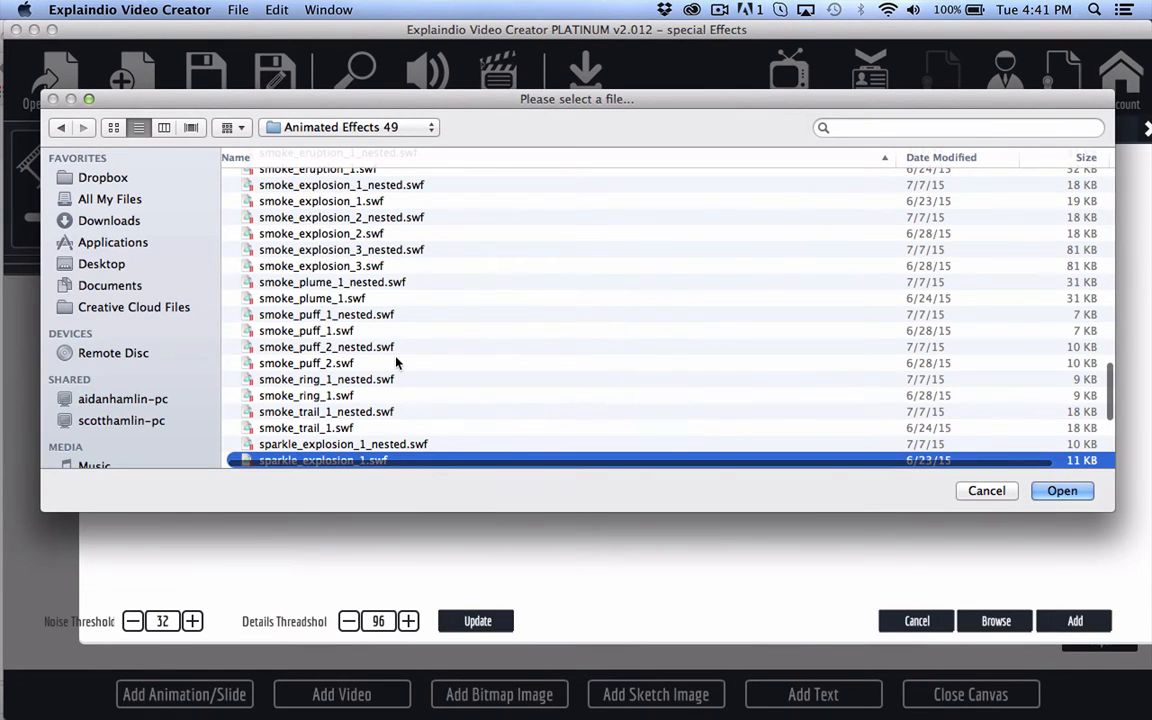
pyautogui.scroll(-4, 397, 363)
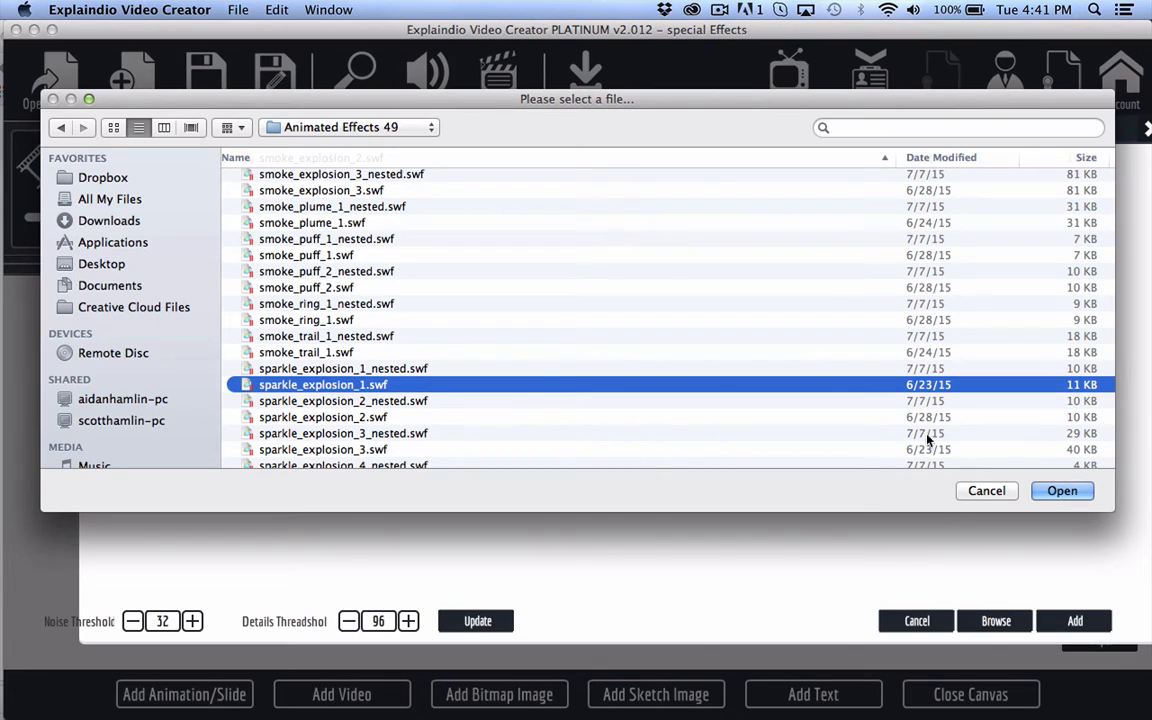
pyautogui.click(1052, 492)
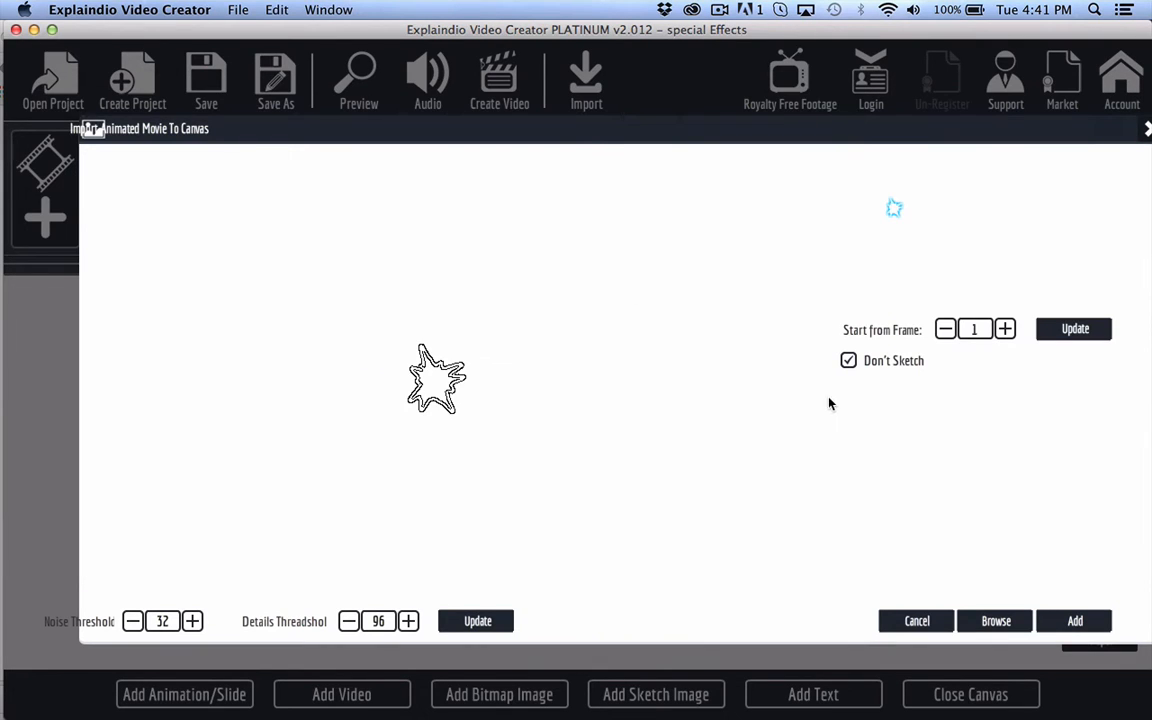
pyautogui.click(1074, 621)
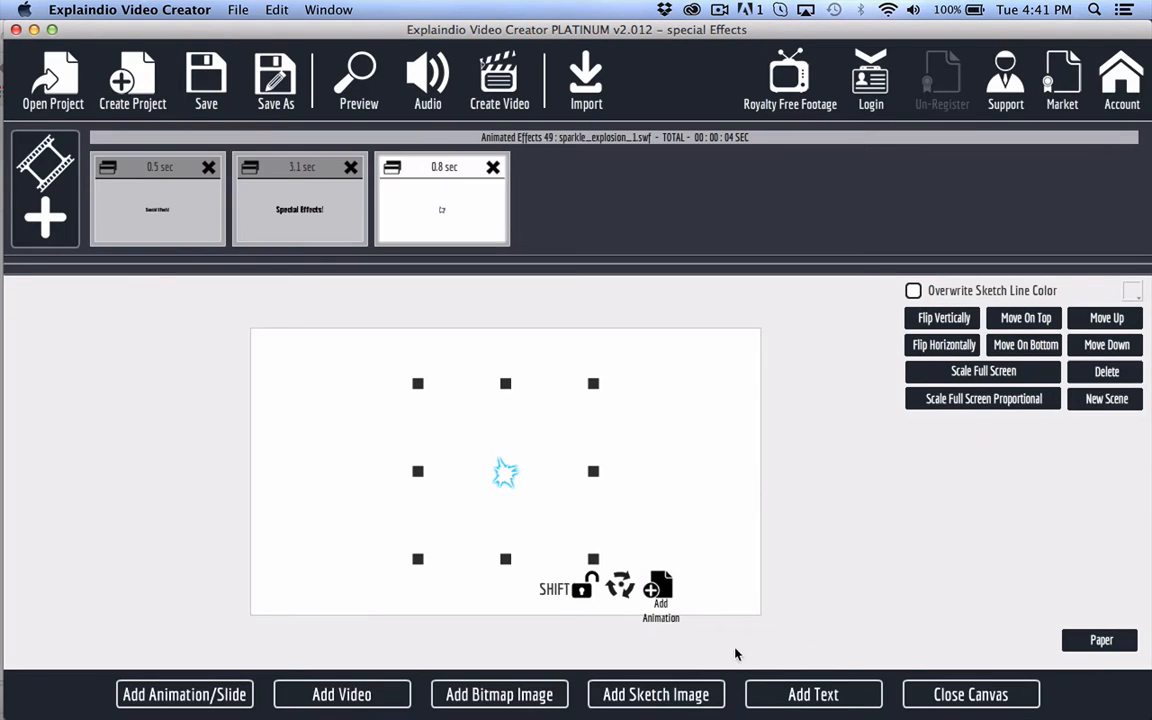
# Close the canvas and check the sparkle animation's default play length in its SWF settings
pyautogui.click(918, 694)
pyautogui.click(134, 298)
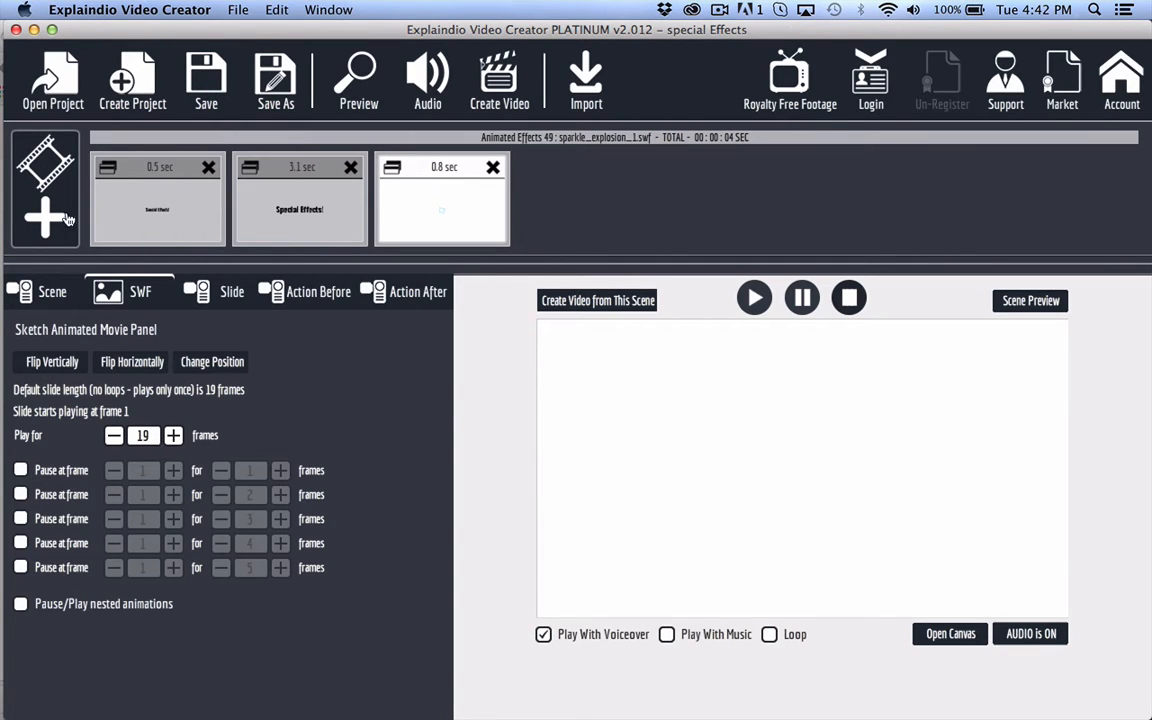
# Set the first scene's text animation to 17 frames, return the enlarged end text to the canvas centre and close the canvas
pyautogui.click(145, 188)
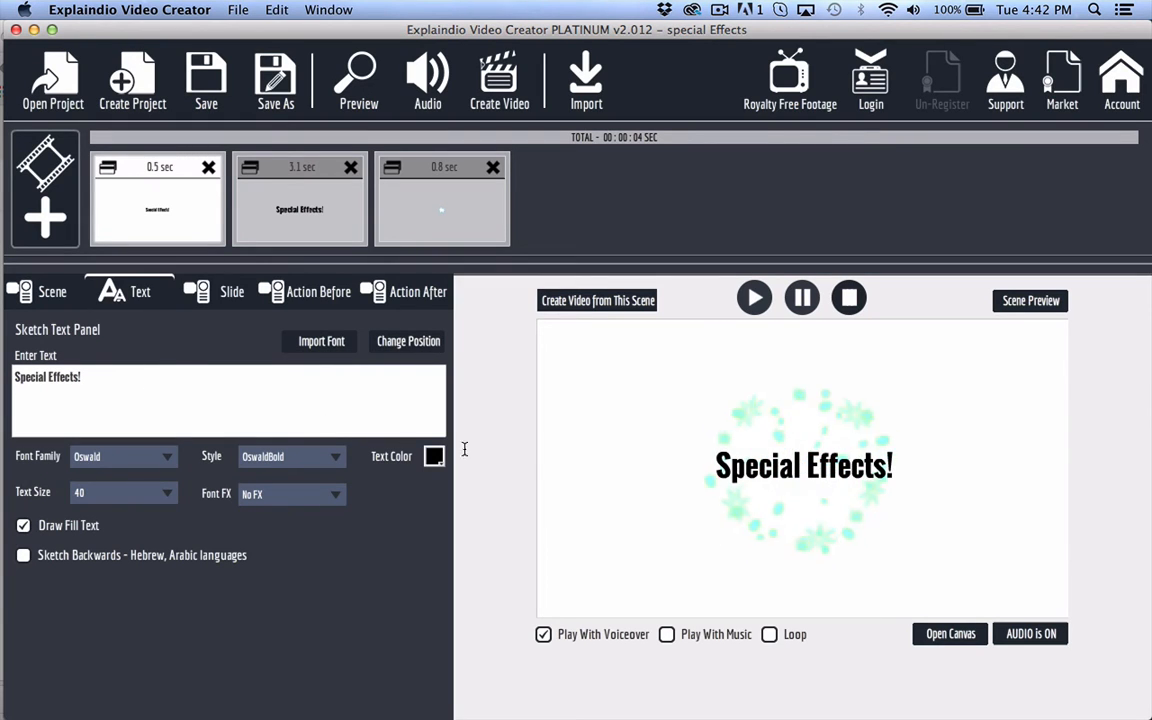
pyautogui.click(953, 638)
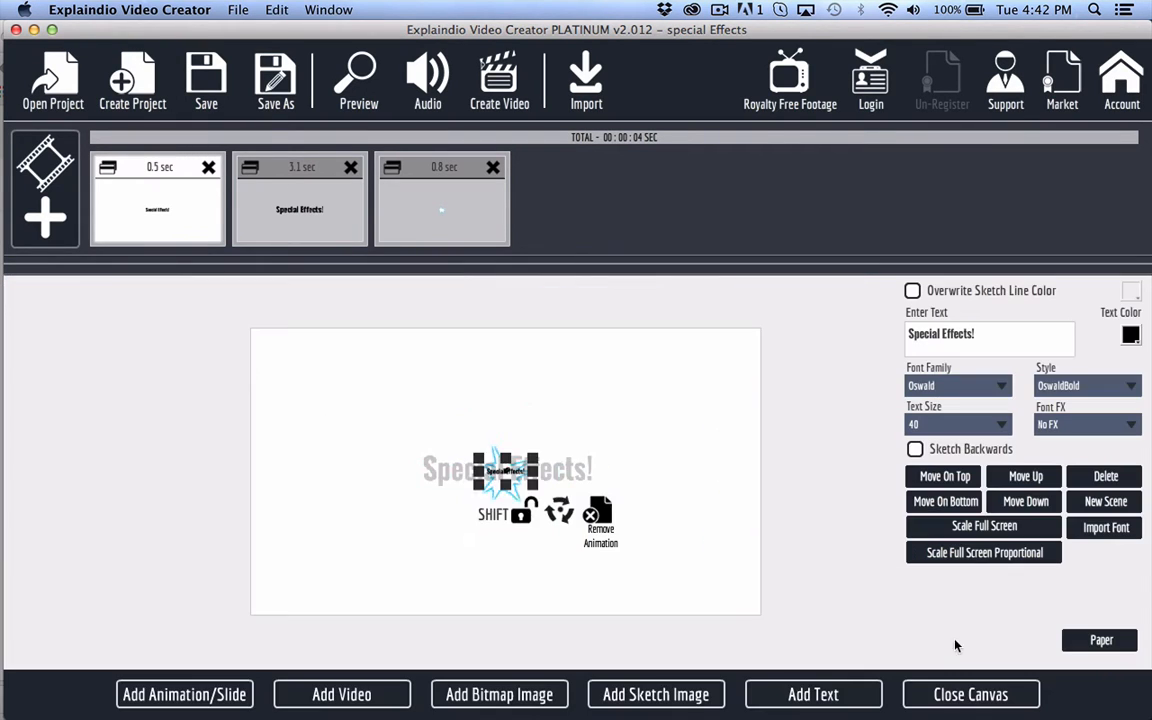
pyautogui.moveTo(446, 478); pyautogui.dragTo(443, 381)
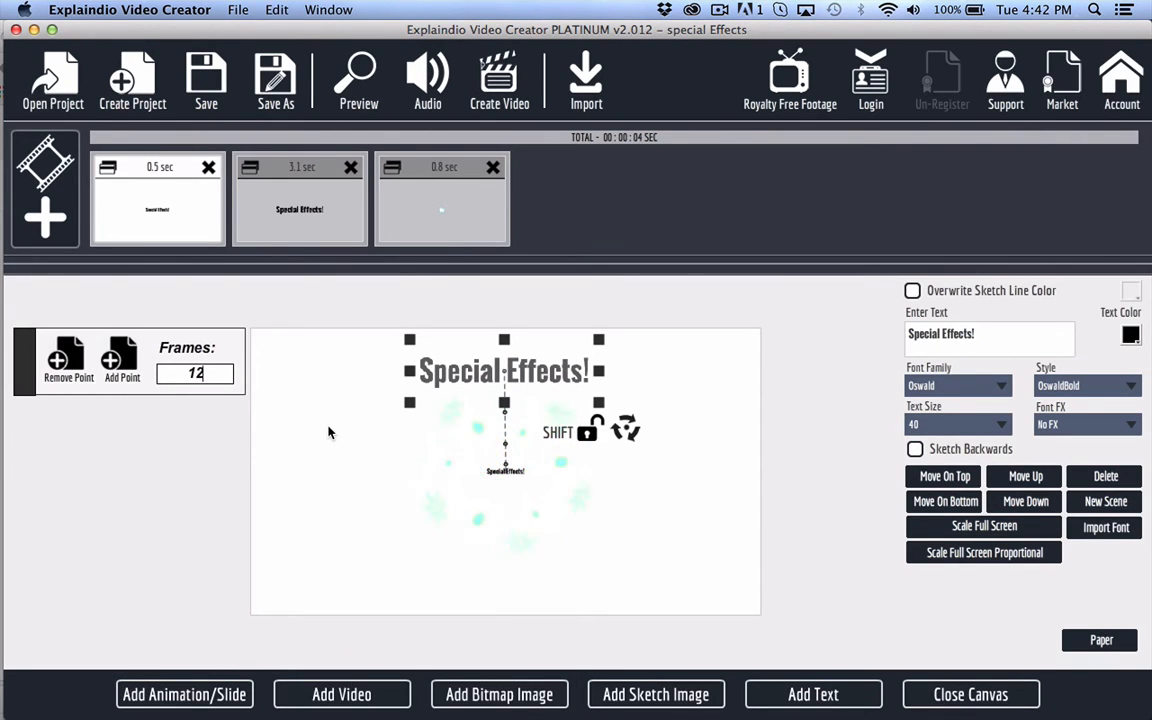
pyautogui.write('6')
pyautogui.press('BackSpace')
pyautogui.press('BackSpace')
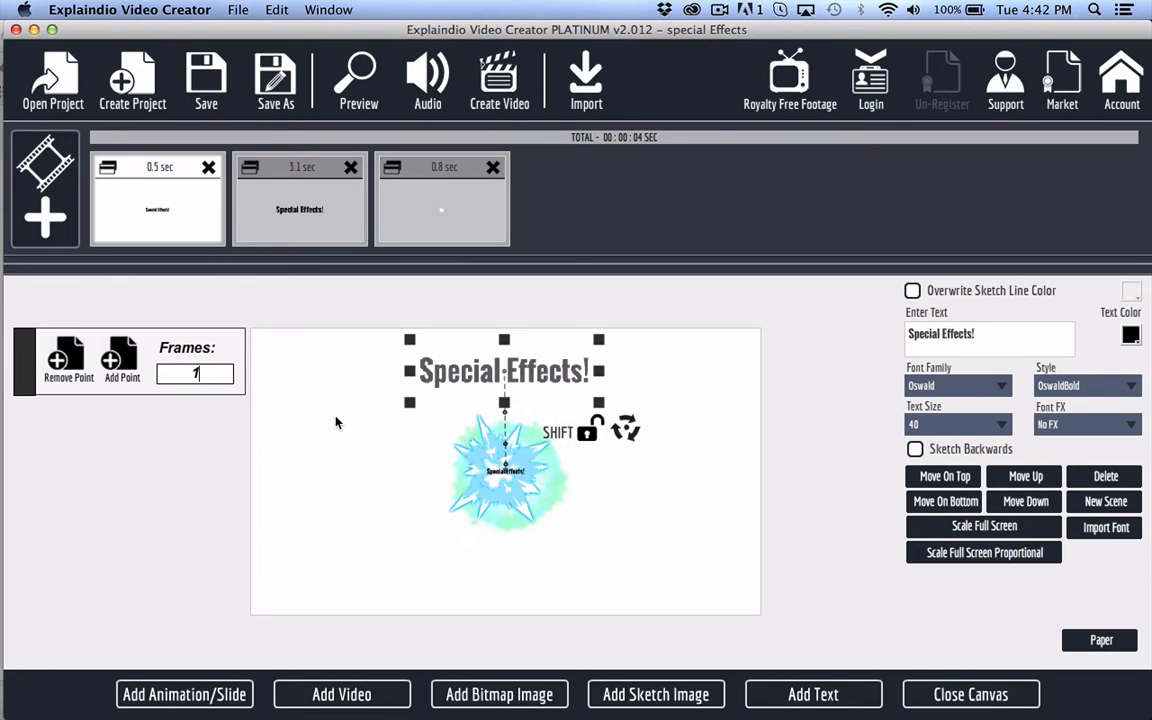
pyautogui.write('7')
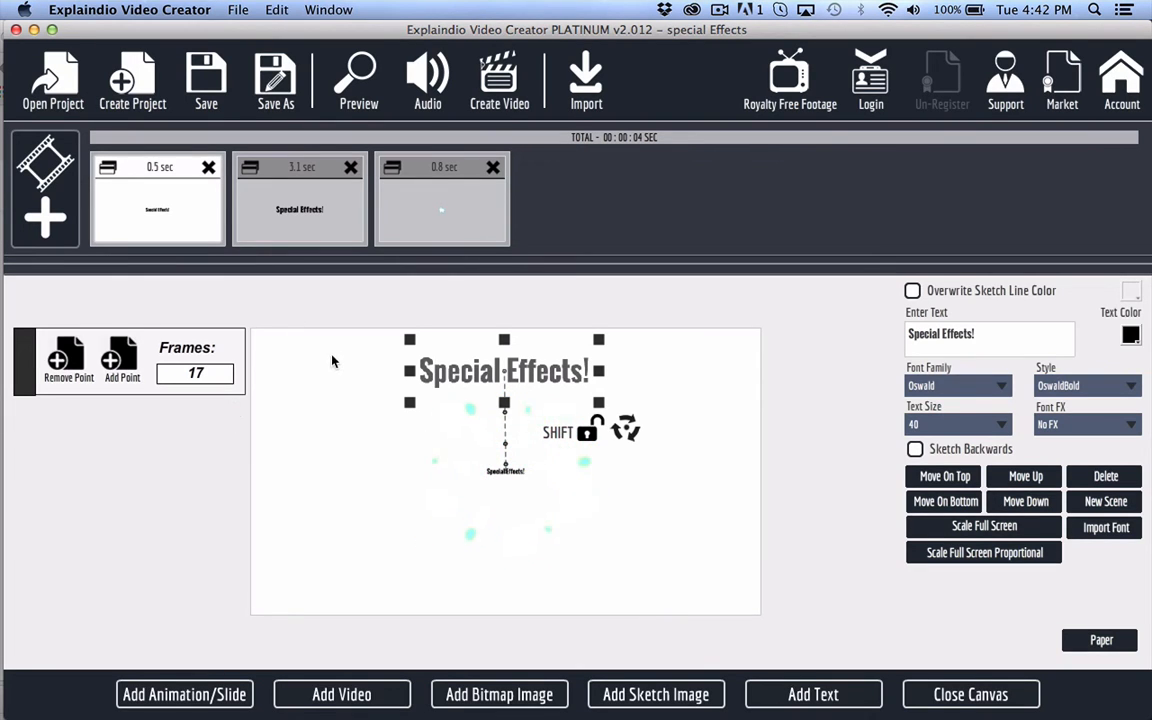
pyautogui.moveTo(440, 373); pyautogui.dragTo(449, 477)
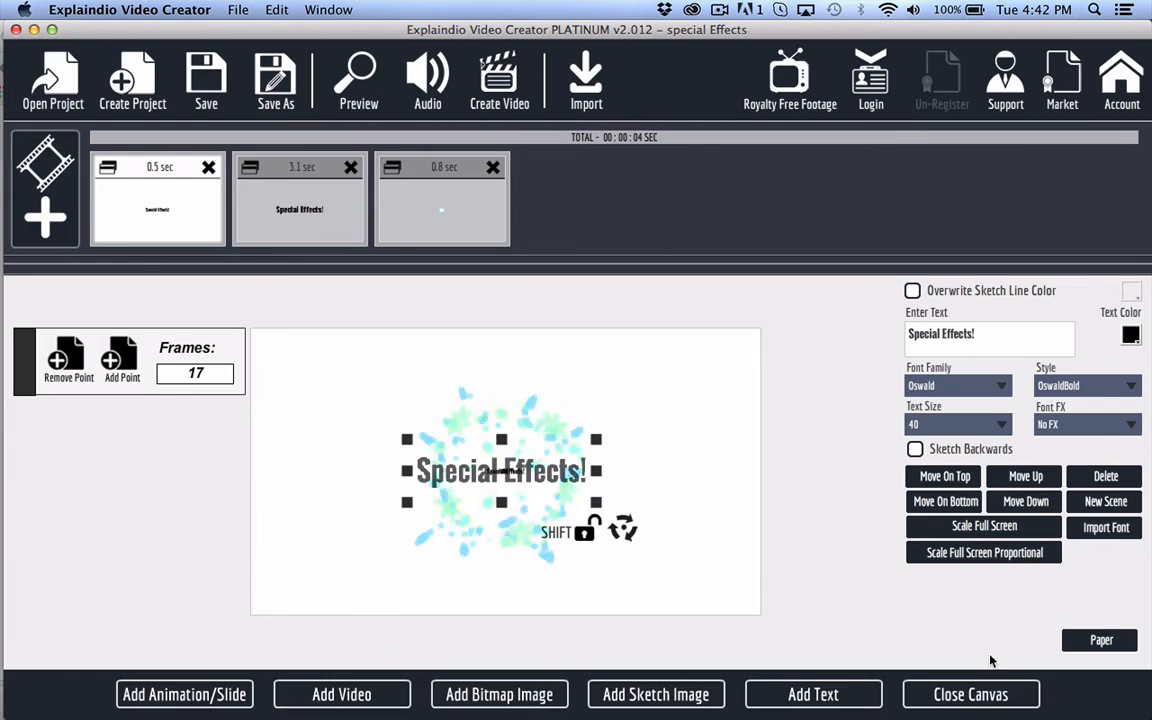
pyautogui.click(970, 694)
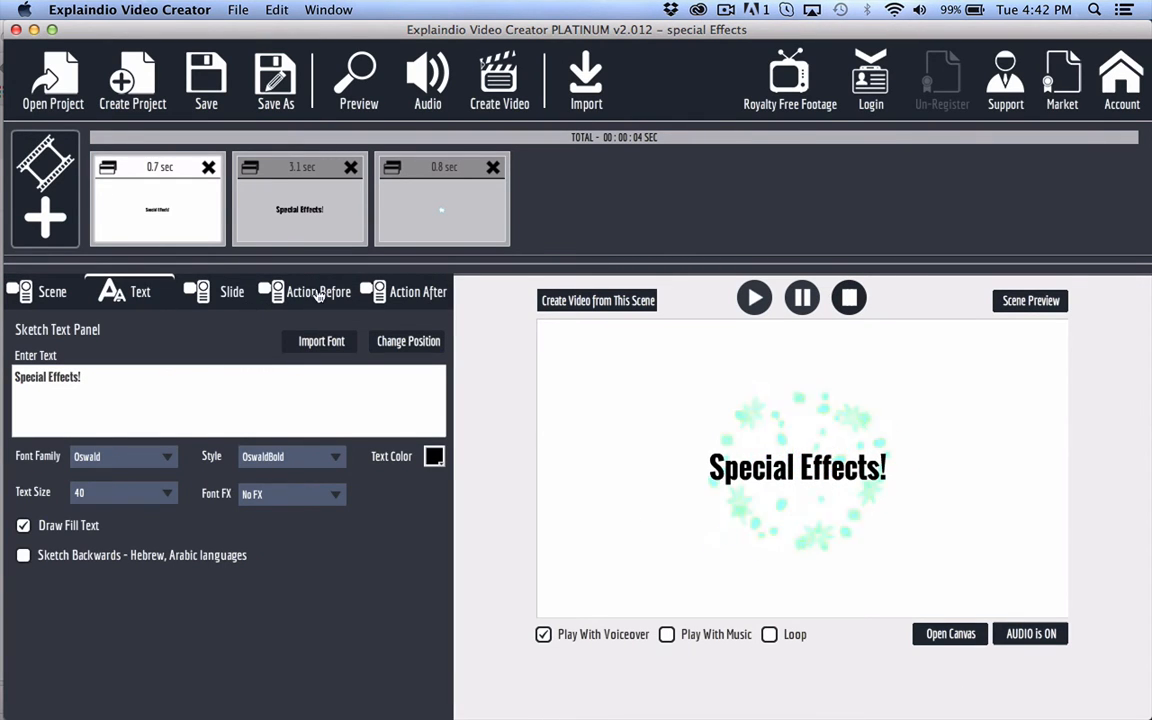
# Check the first scene's background image and its action-before settings
pyautogui.click(45, 292)
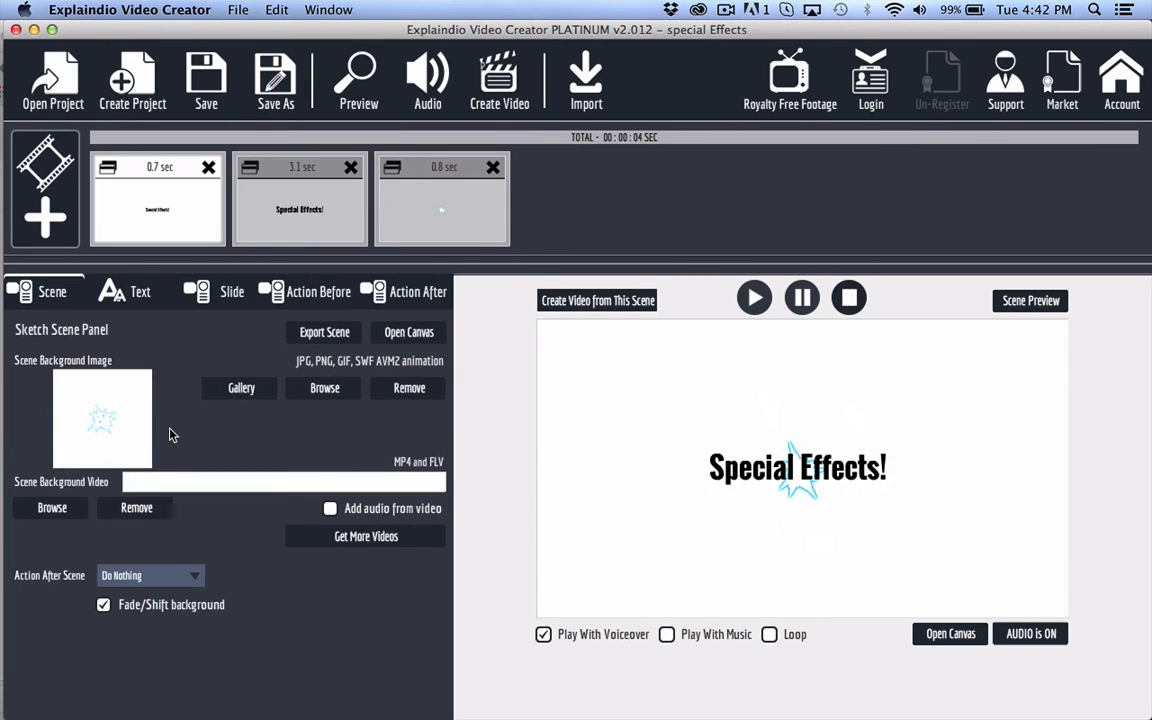
pyautogui.click(315, 292)
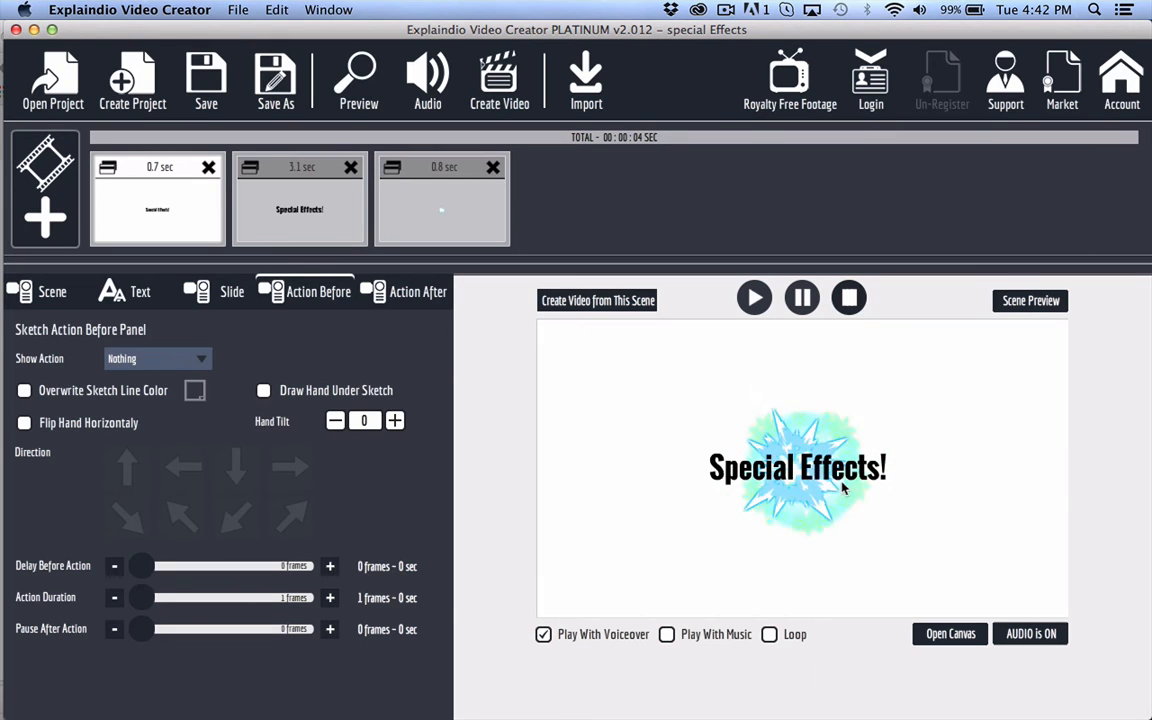
# Reposition the first scene's enlarged end text on the canvas to line up with the second scene's text
pyautogui.click(955, 636)
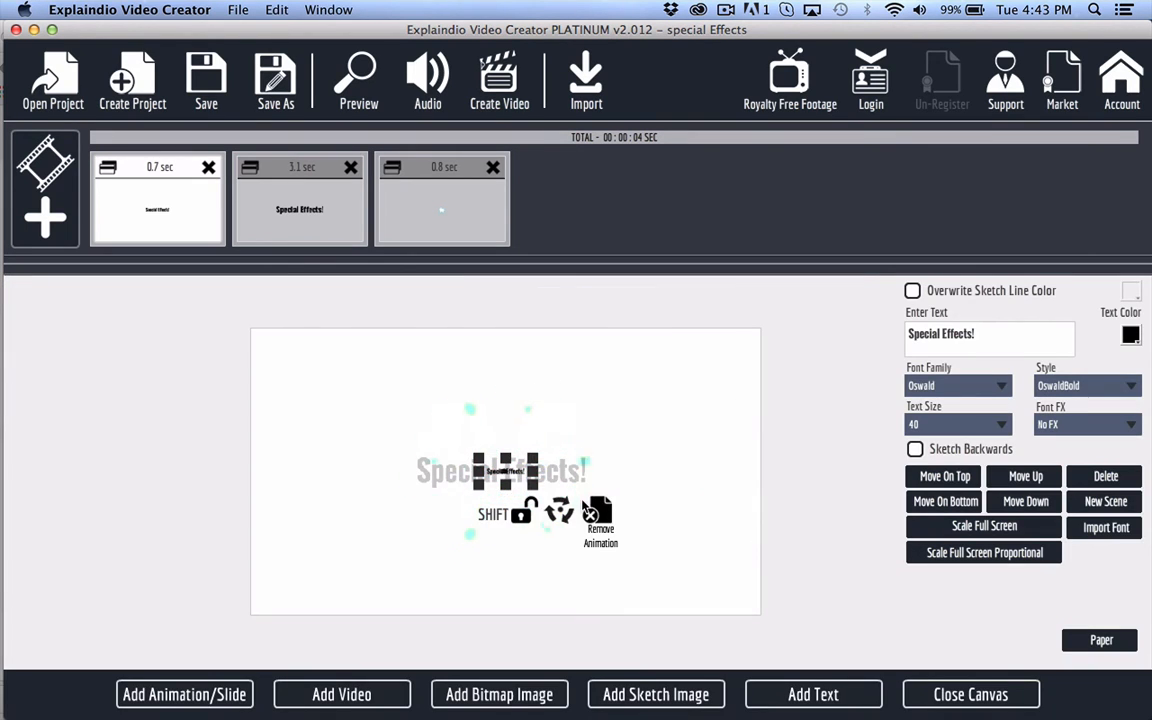
pyautogui.moveTo(560, 483)
pyautogui.mouseDown()
pyautogui.moveTo(557, 400)
pyautogui.moveTo(548, 473)
pyautogui.mouseUp()
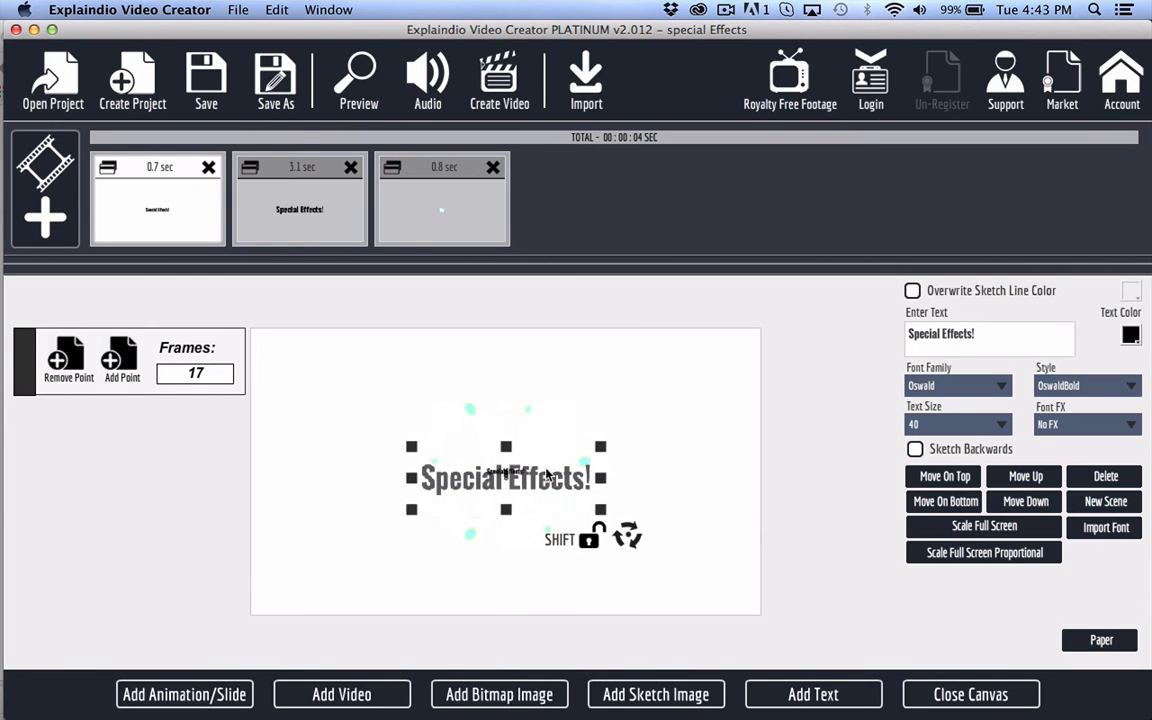
pyautogui.click(287, 226)
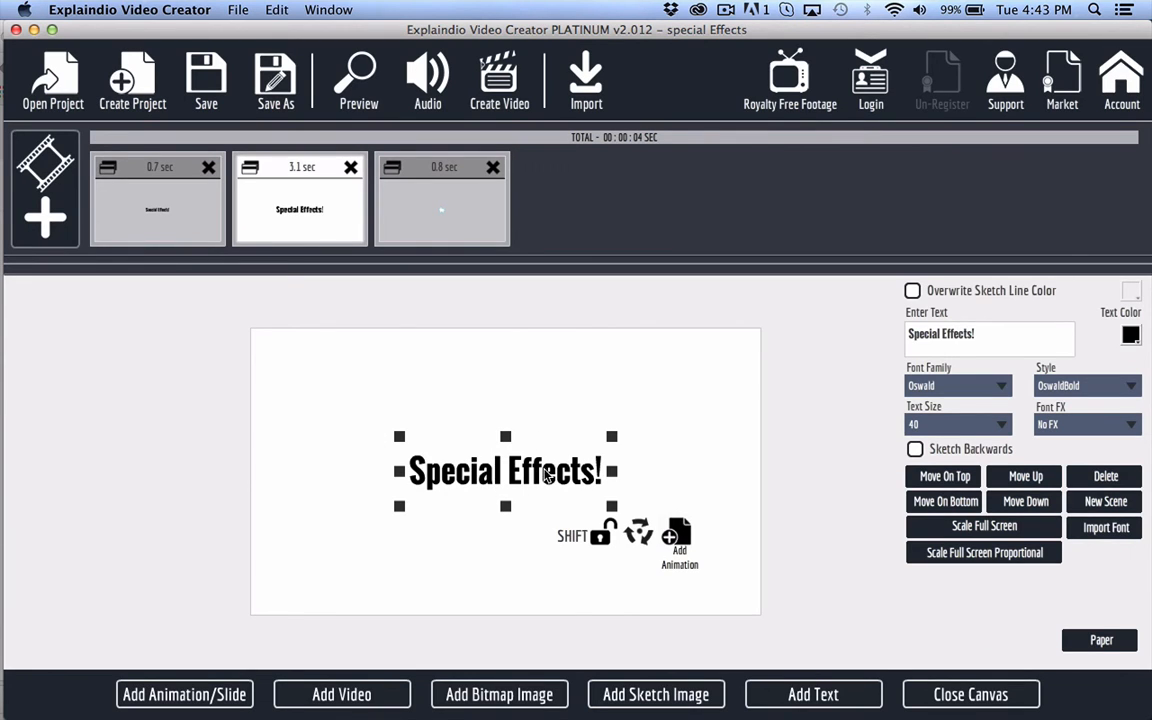
pyautogui.click(201, 240)
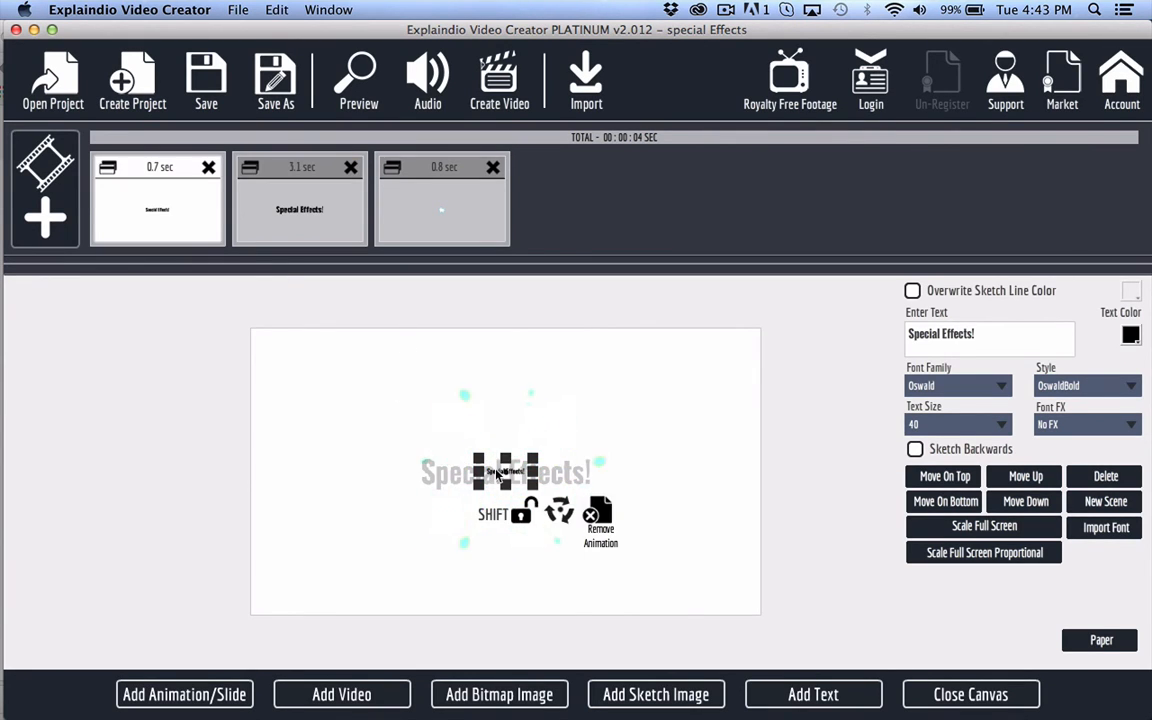
pyautogui.click(562, 483)
# Enlarge the first scene's end text and resize the second scene's "Special Effects!" text so both match in size
pyautogui.click(313, 228)
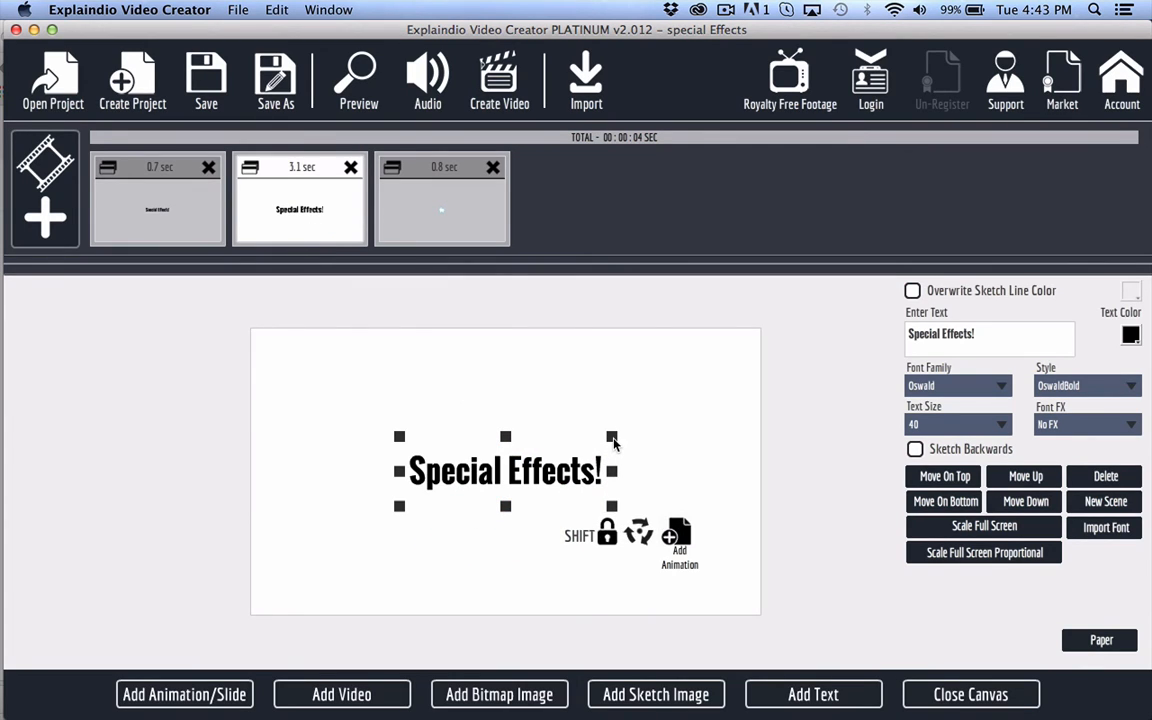
pyautogui.moveTo(614, 443); pyautogui.dragTo(612, 444)
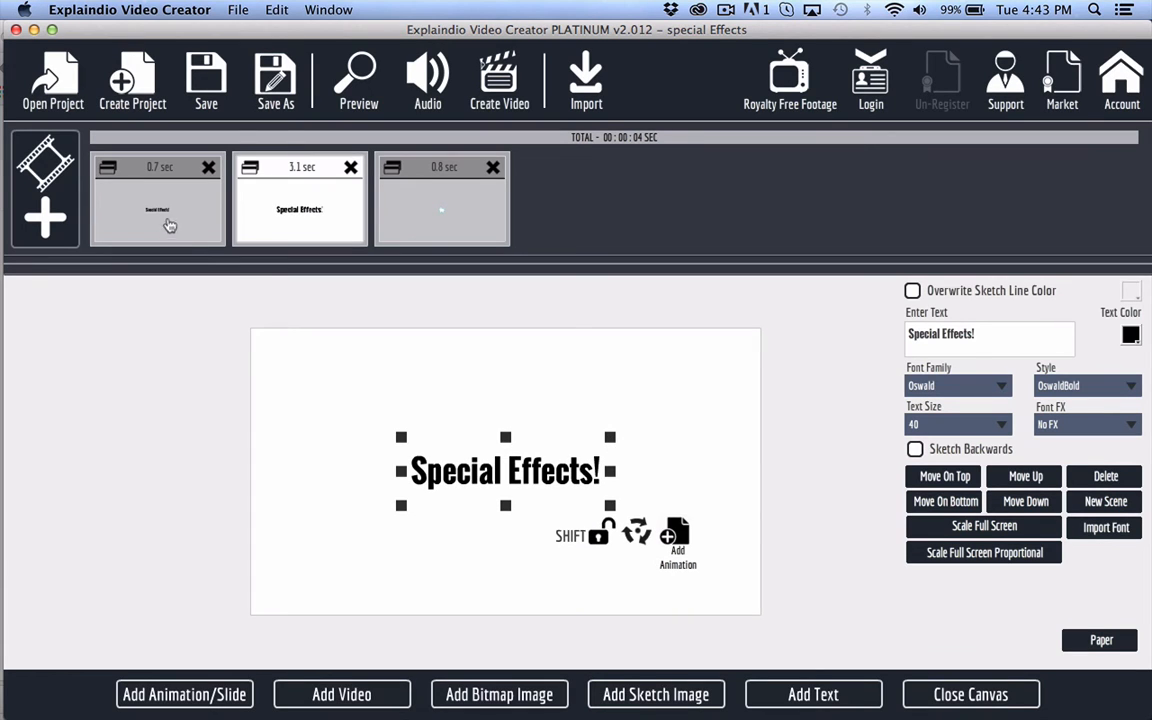
pyautogui.click(170, 226)
pyautogui.click(603, 457)
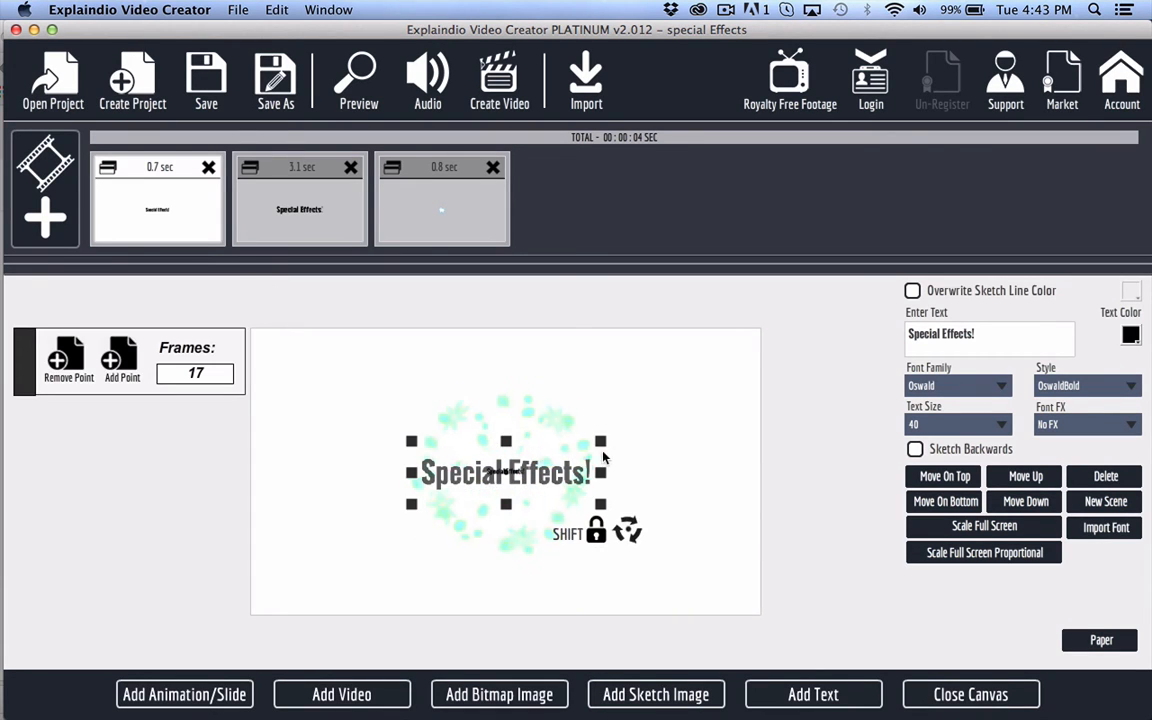
pyautogui.click(313, 228)
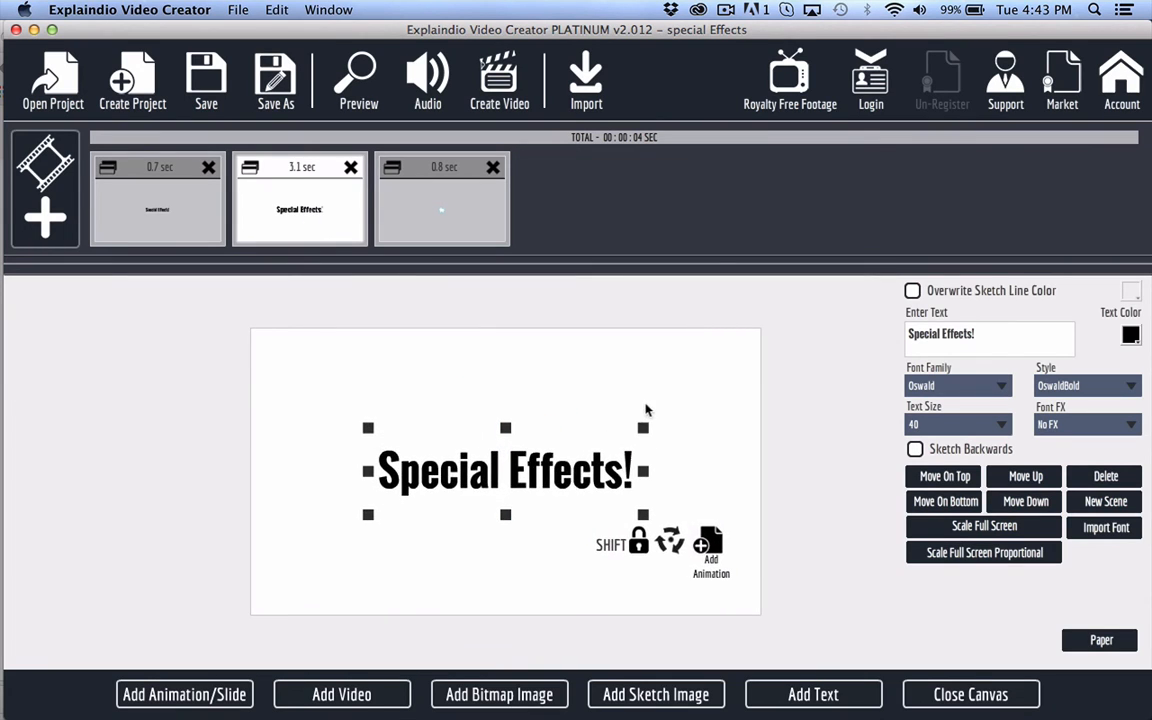
# Compare the text size and alignment between the first and second scenes, and preview the whole project
pyautogui.click(199, 235)
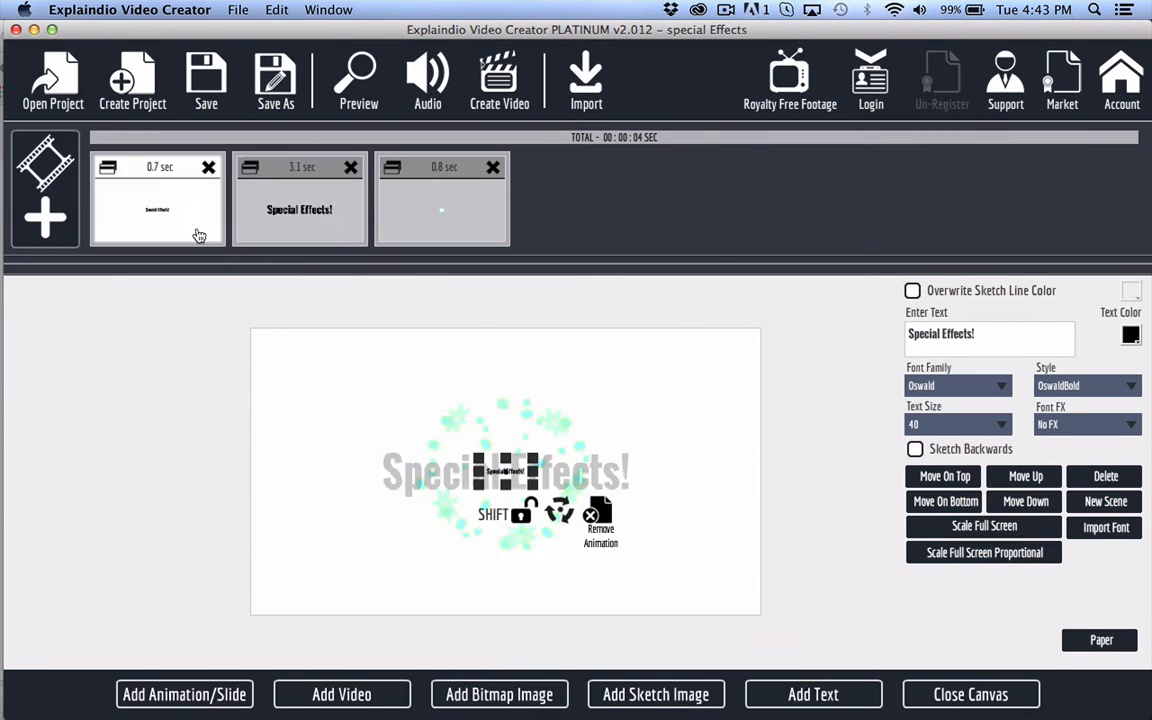
pyautogui.click(337, 235)
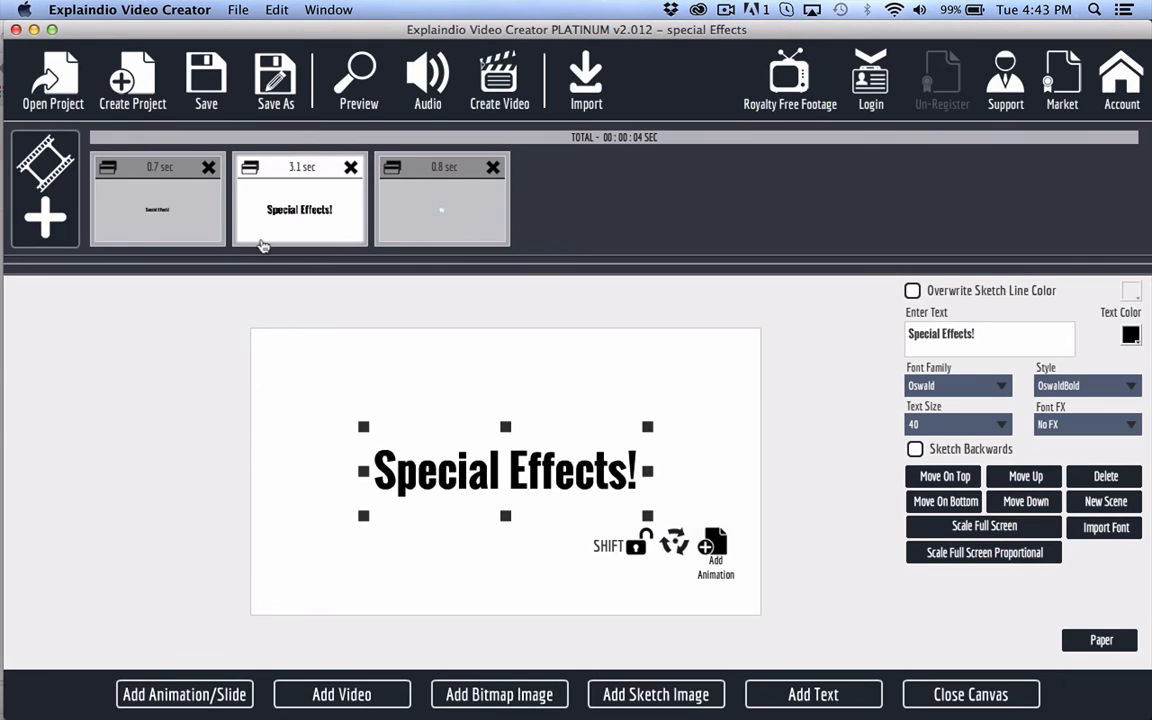
pyautogui.click(200, 212)
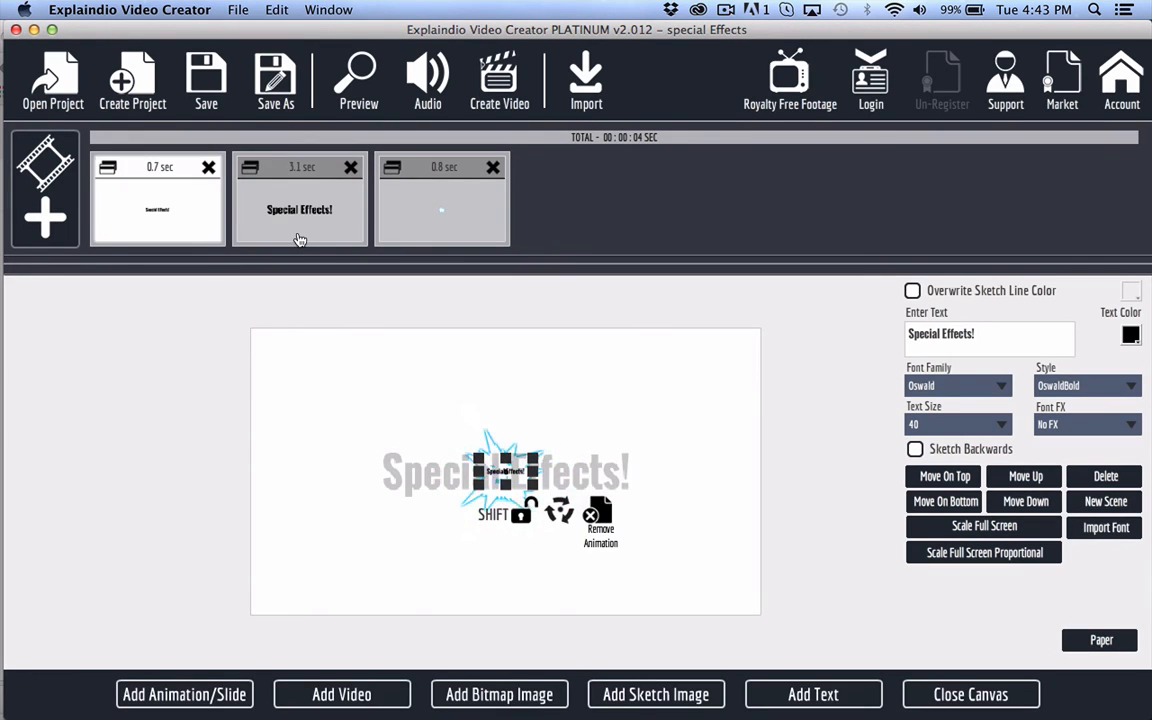
pyautogui.click(268, 215)
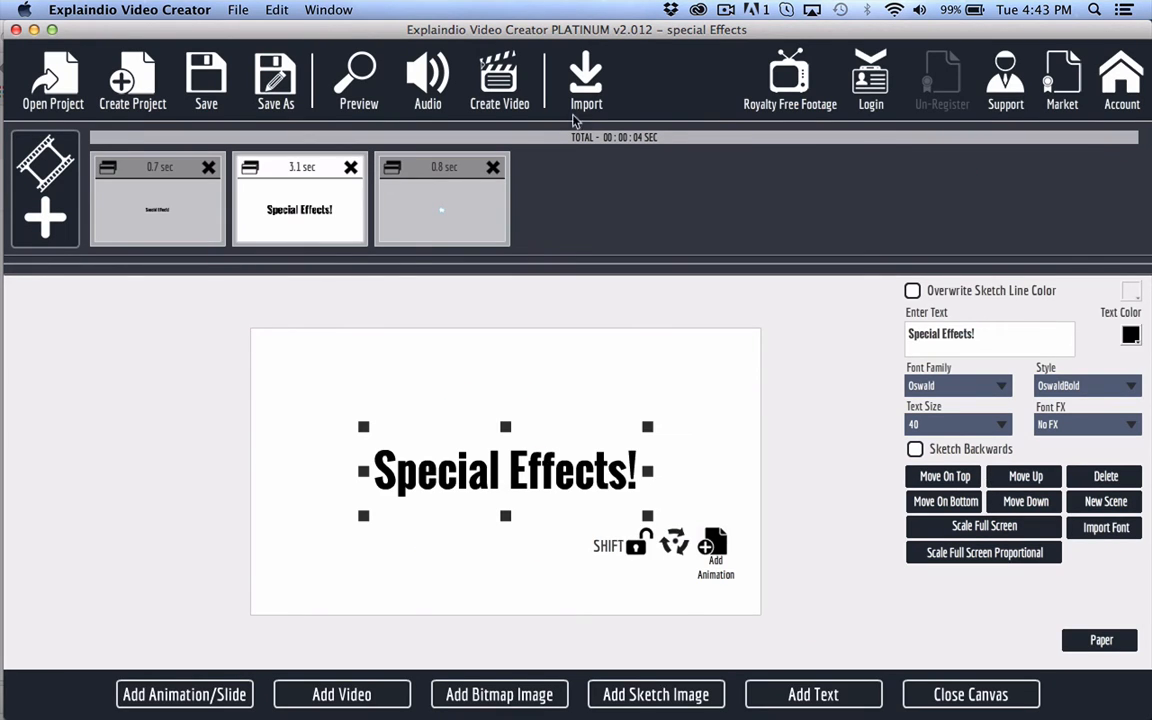
pyautogui.click(362, 82)
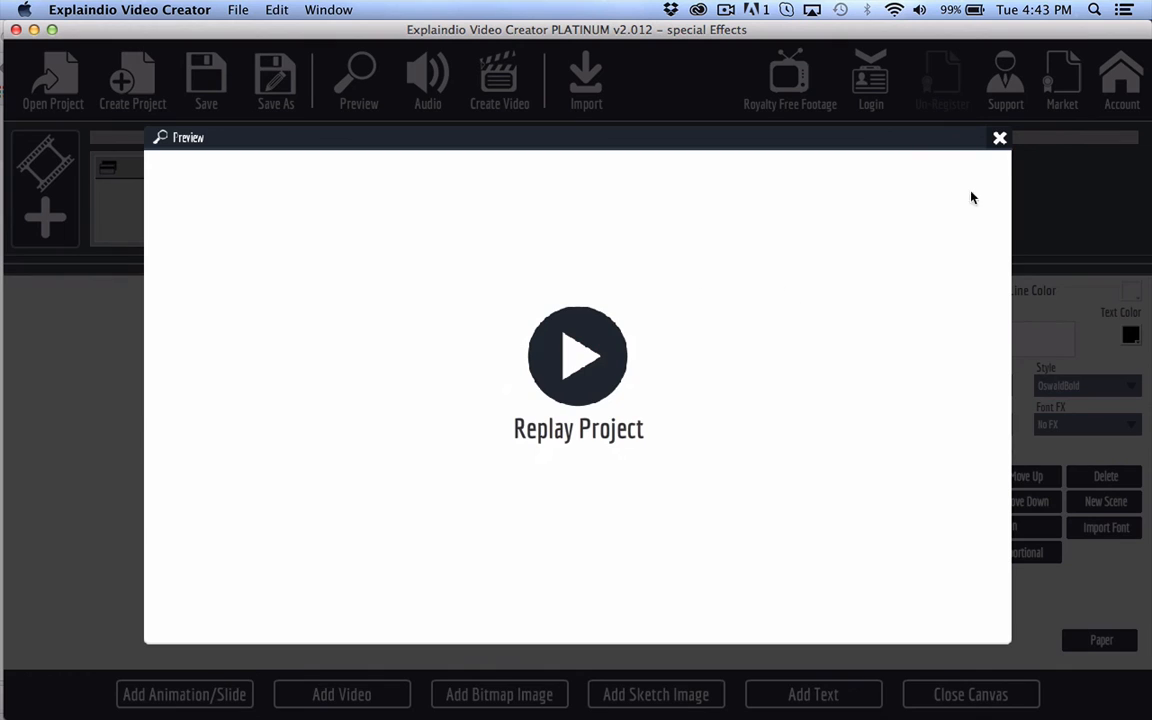
pyautogui.click(998, 143)
# Delete the third scene containing only the sparkle explosion, and preview the shortened project with one replay
pyautogui.click(506, 184)
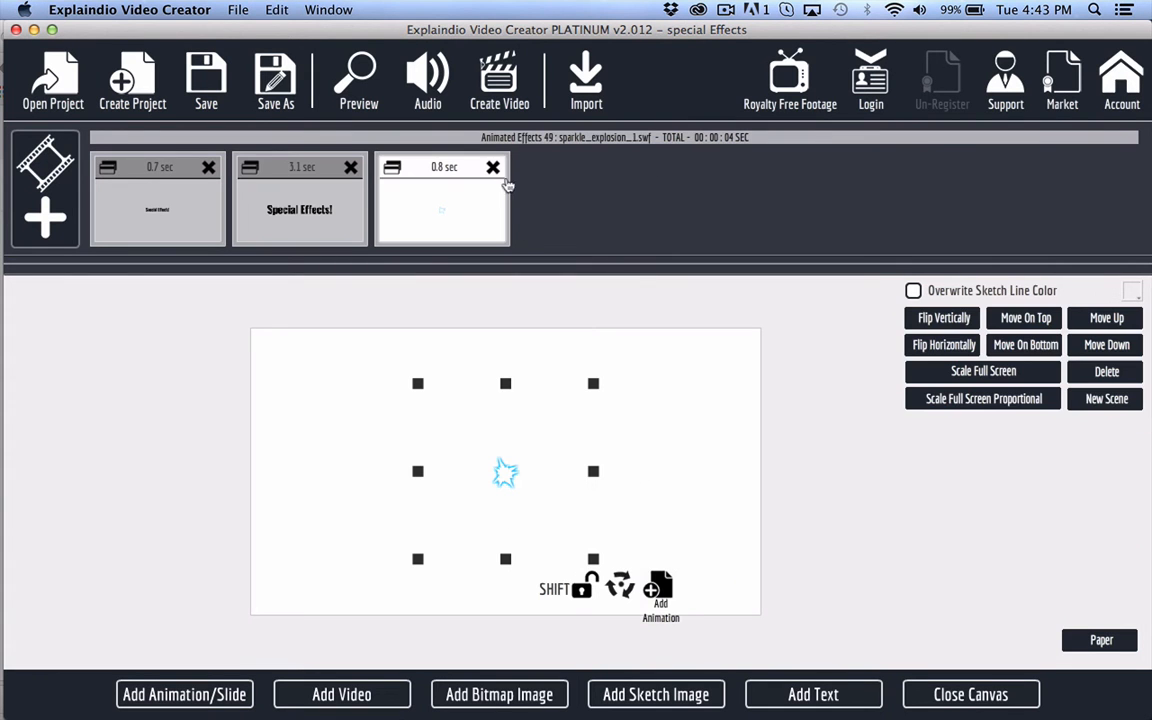
pyautogui.click(492, 168)
pyautogui.click(350, 80)
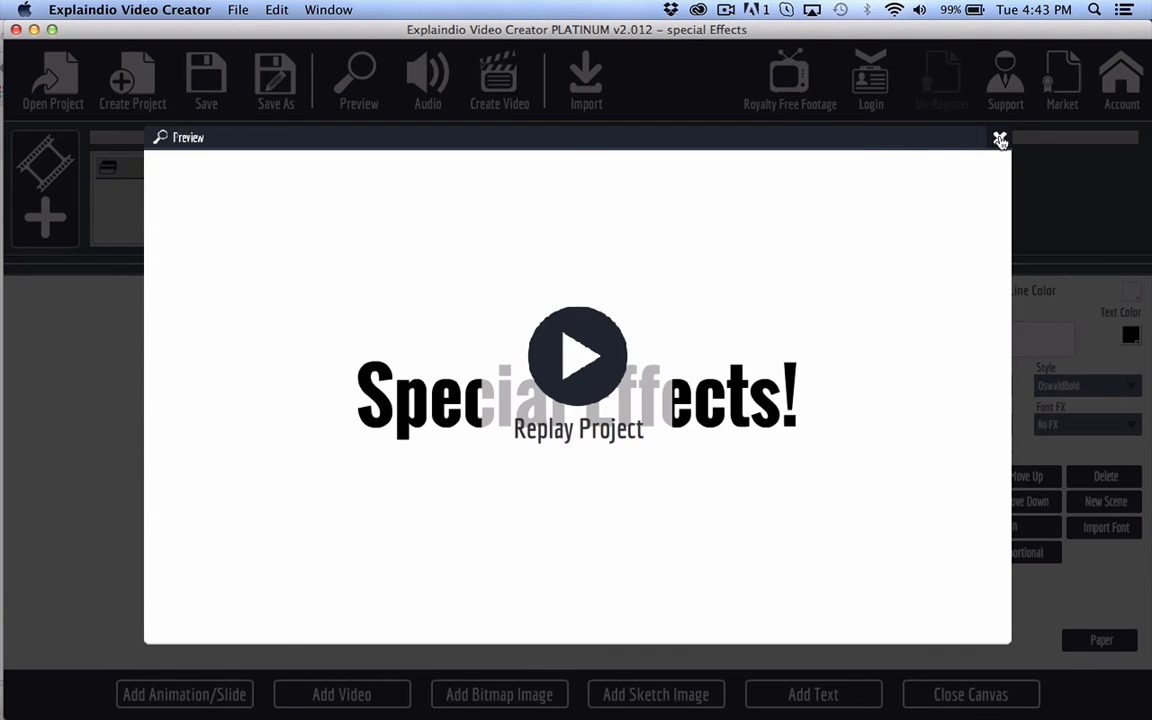
pyautogui.click(576, 346)
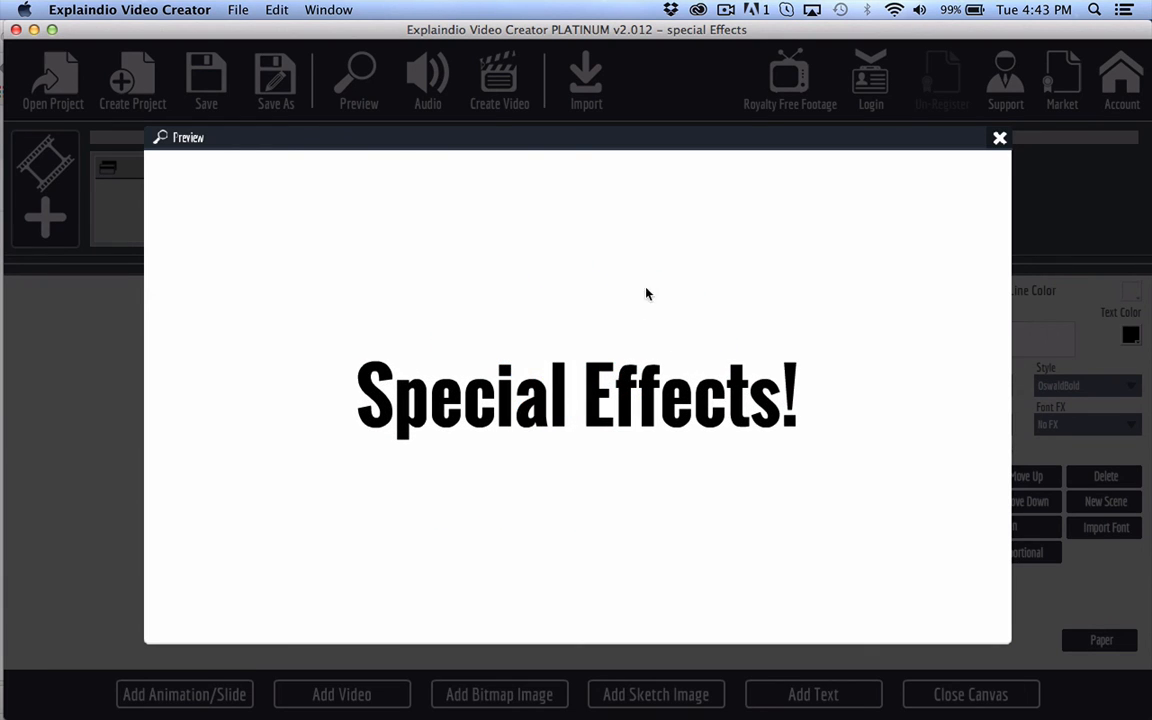
pyautogui.click(999, 139)
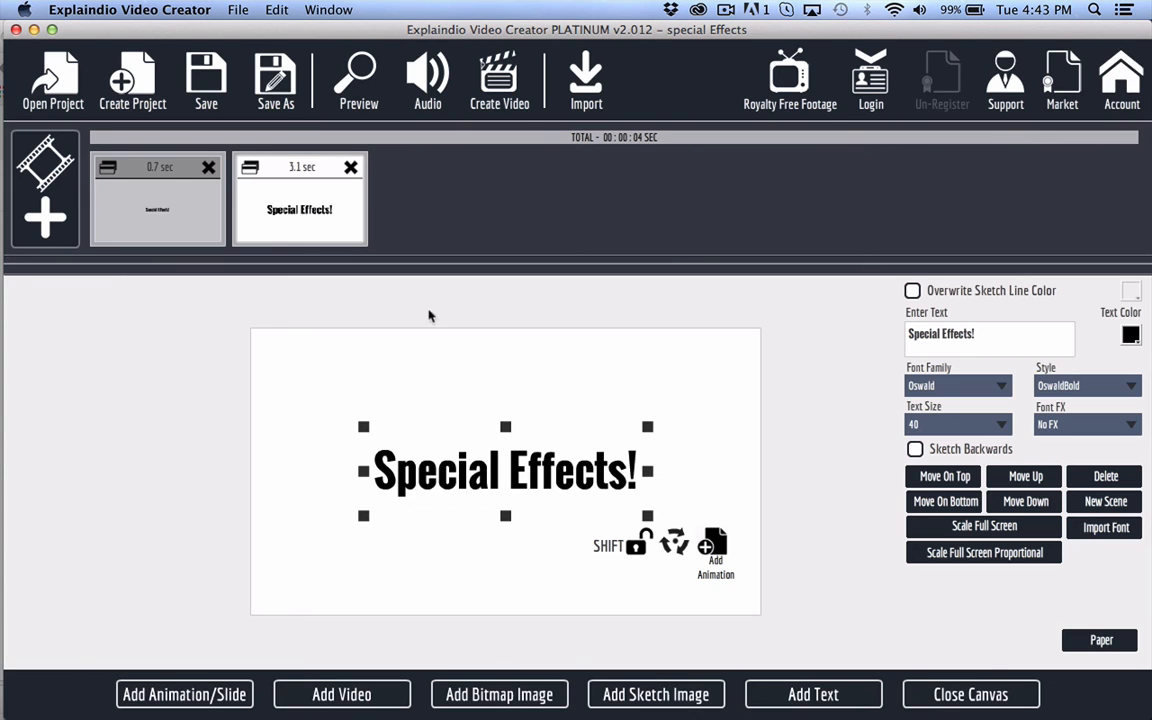
# Set the first scene's text animation to 15 frames at its enlarged end point
pyautogui.click(196, 245)
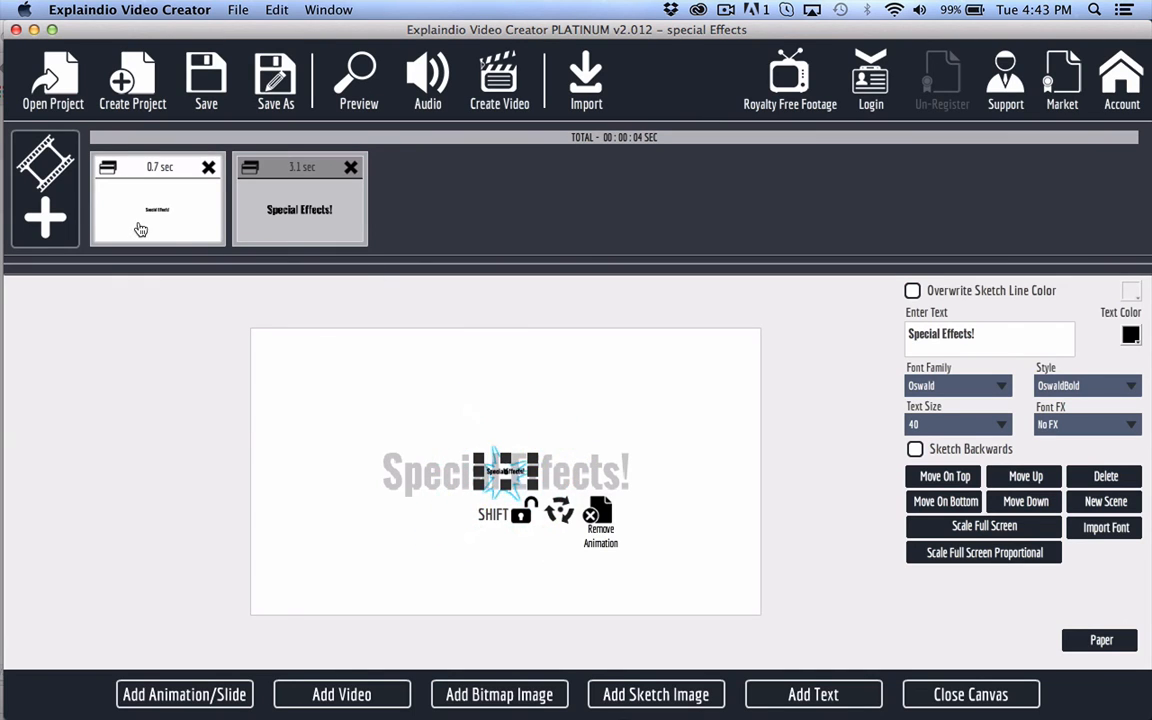
pyautogui.click(564, 464)
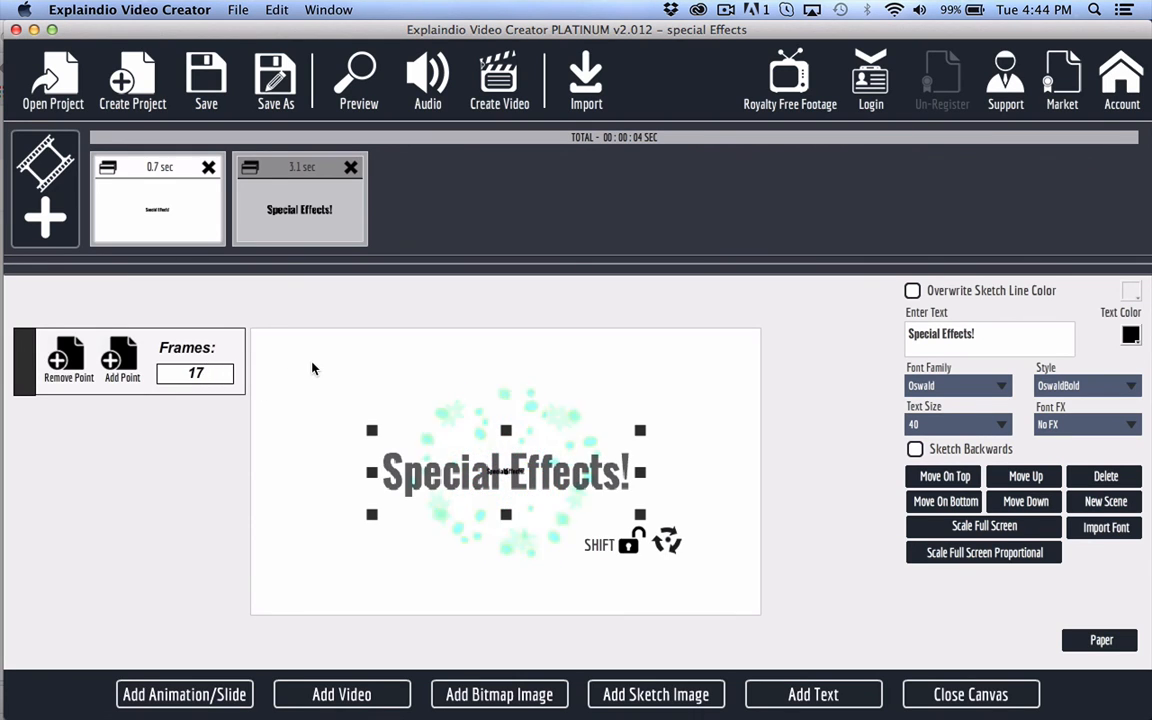
pyautogui.press('BackSpace')
pyautogui.press('BackSpace')
pyautogui.write('6')
pyautogui.press('BackSpace')
pyautogui.write('15')
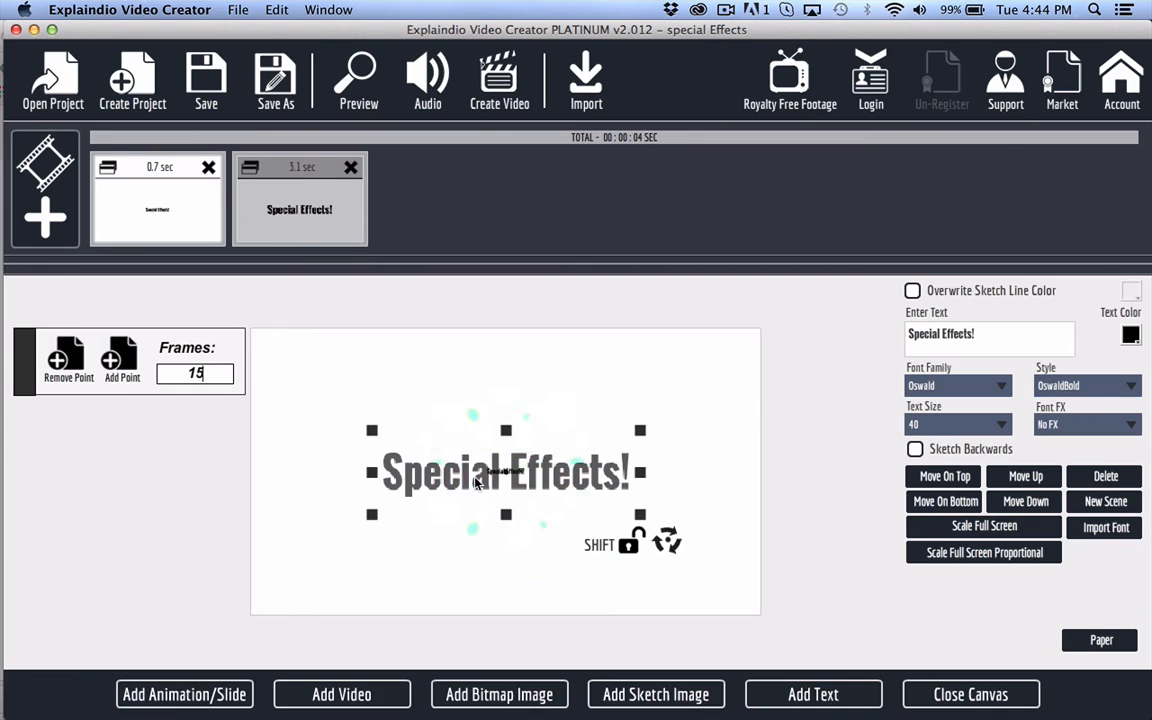
pyautogui.press('Return')
# Close the canvas and preview the project to check the transition between the two scenes
pyautogui.click(990, 694)
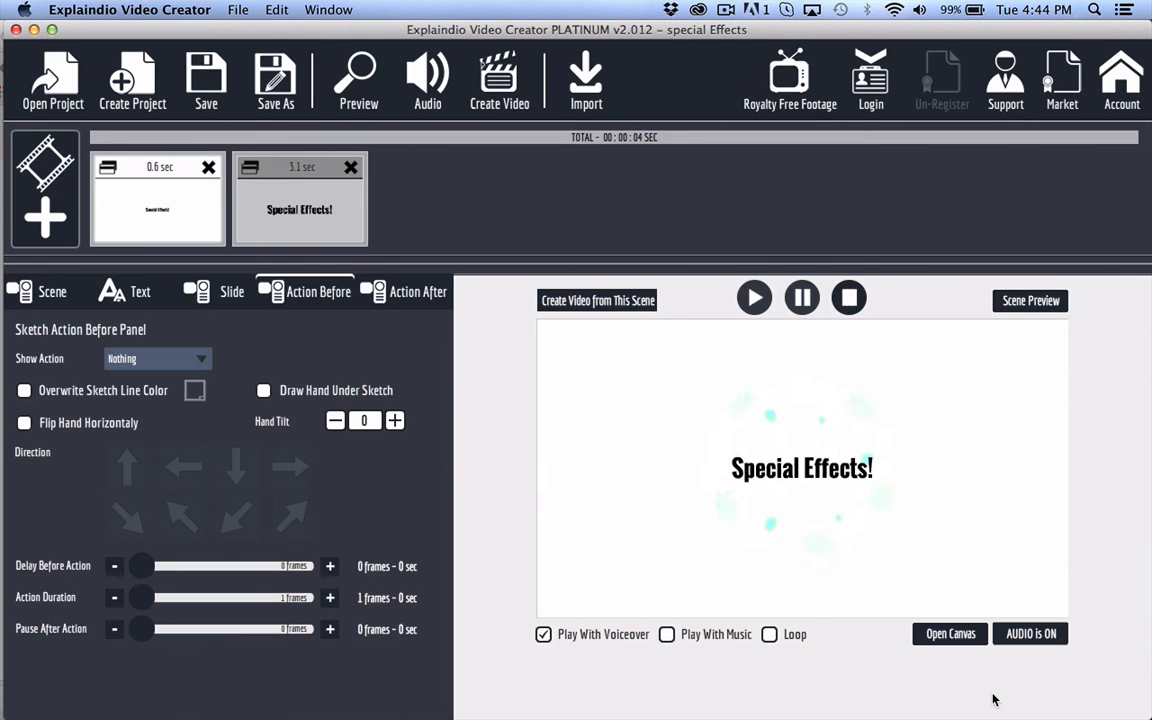
pyautogui.click(343, 100)
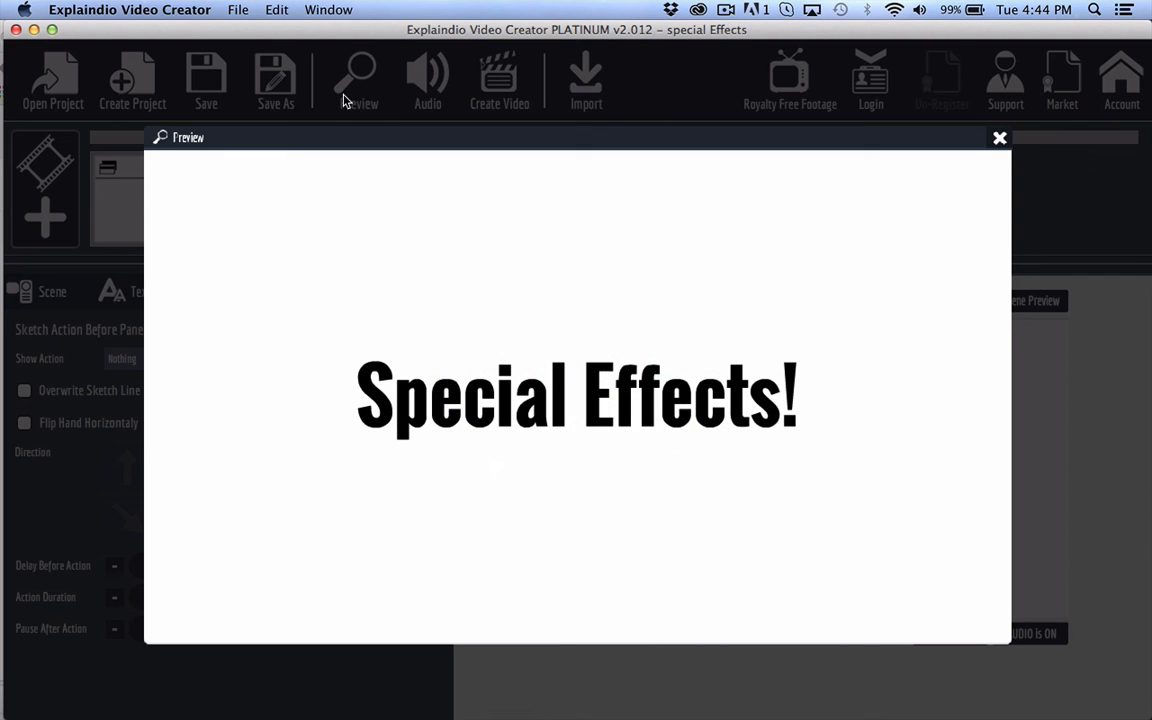
pyautogui.click(1000, 139)
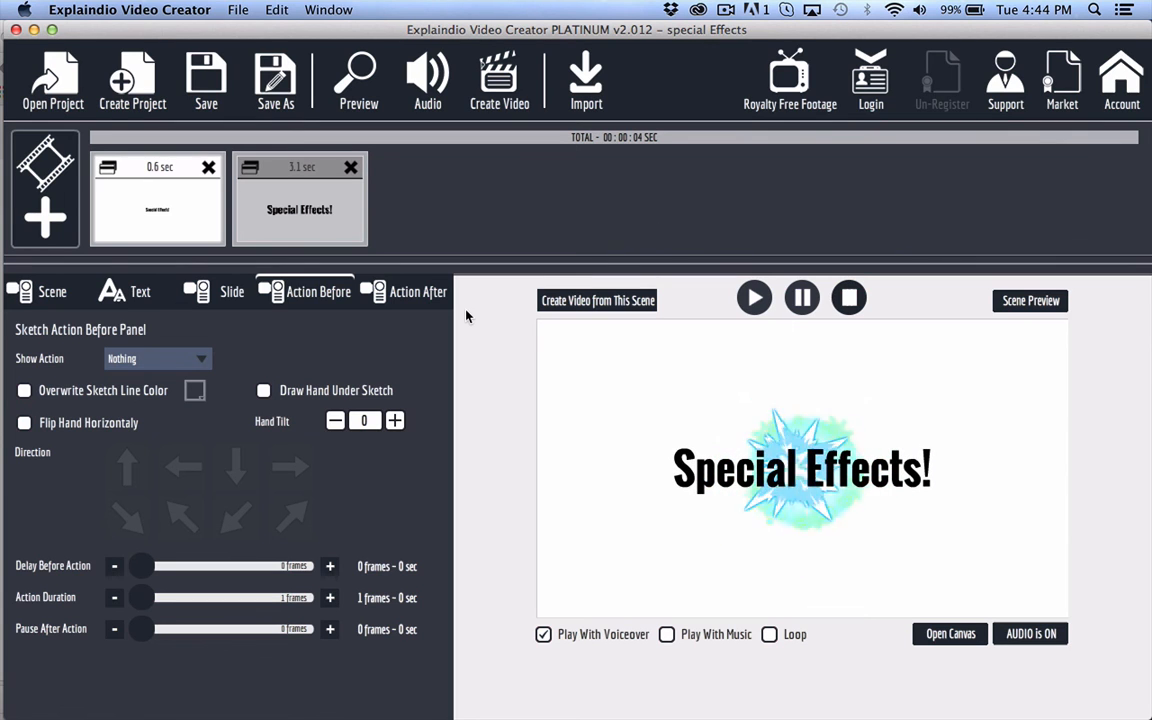